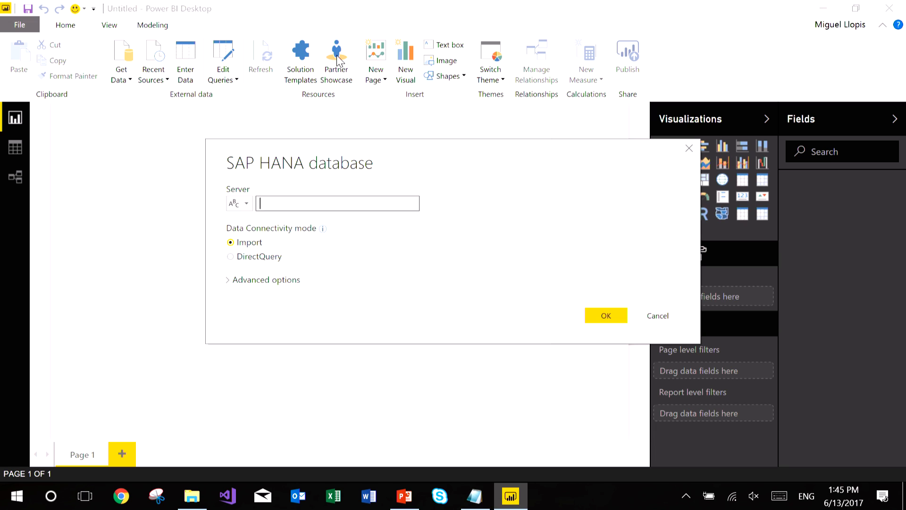
- Set the SAP HANA server to pbihana-db.cloudapp.net:30015 in Import mode, without an SQL statement, and continue to the credentials
{"action": "type", "text": "pbihana-db.cloudapp.net:30015"}
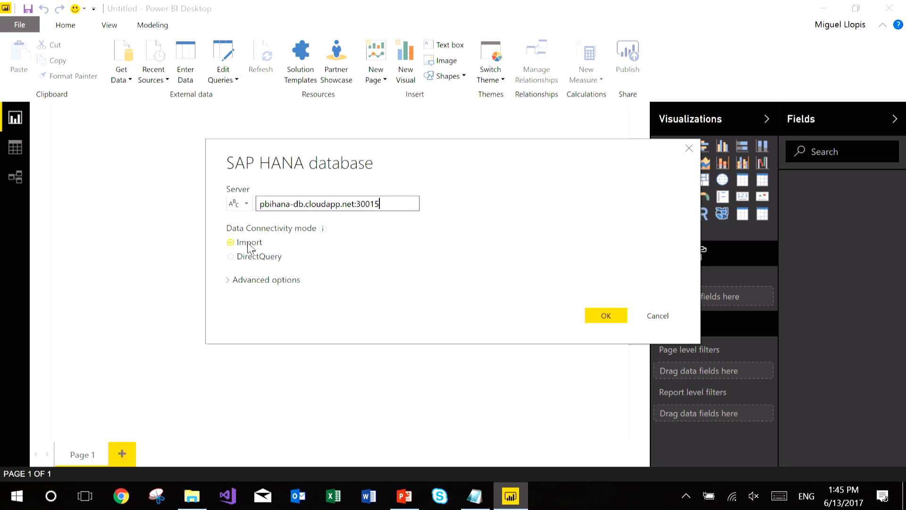
{"action": "left_click", "coordinate": [227, 283]}
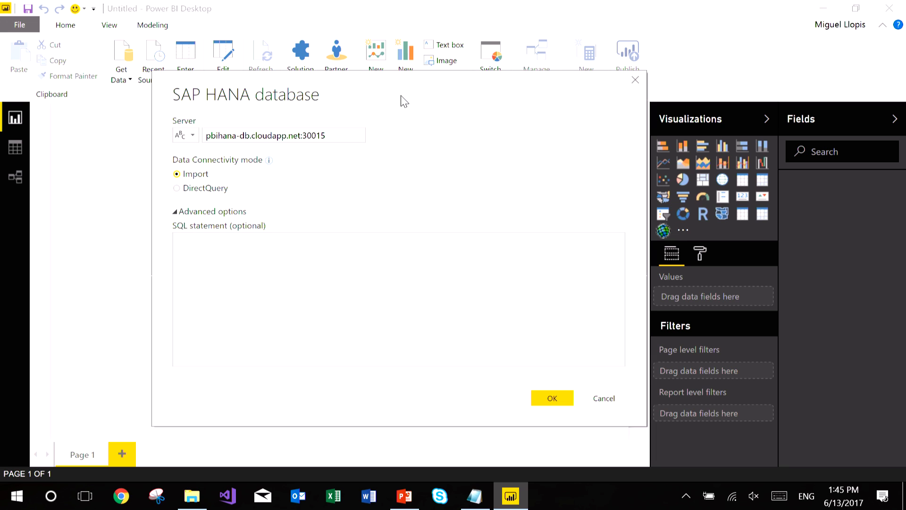
{"action": "left_click", "coordinate": [227, 243]}
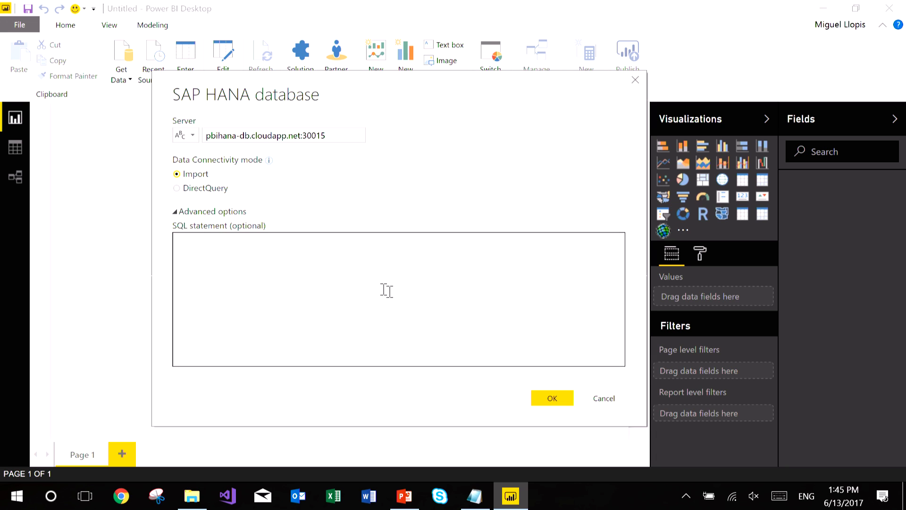
{"action": "left_click", "coordinate": [552, 398]}
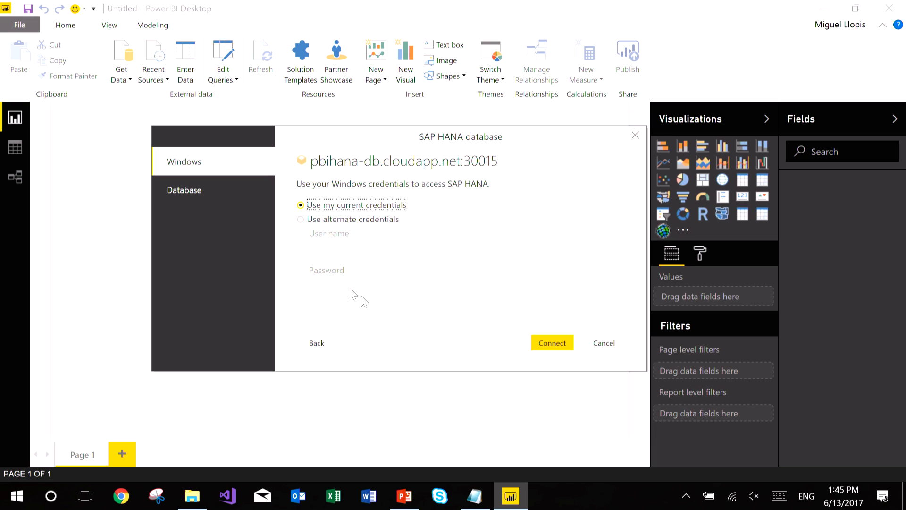
- Choose Database authentication and fill in the user name by copying the HANA user from data sources.txt in Notepad
{"action": "left_click", "coordinate": [232, 196]}
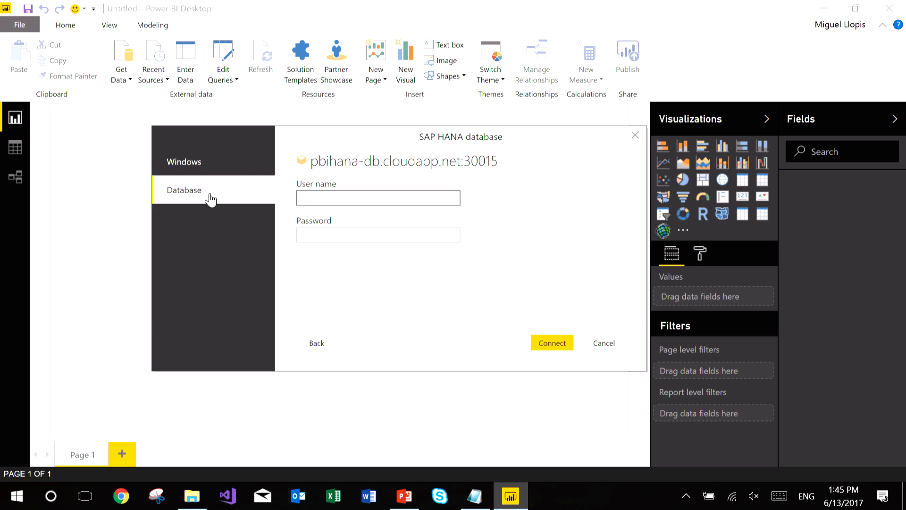
{"action": "key", "text": "alt+Tab"}
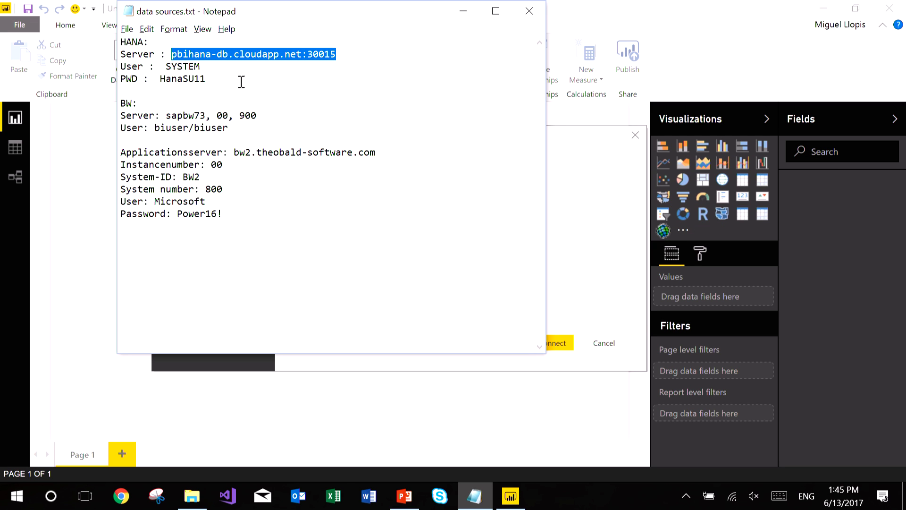
{"action": "double_click", "coordinate": [180, 65]}
{"action": "key", "text": "ctrl+c"}
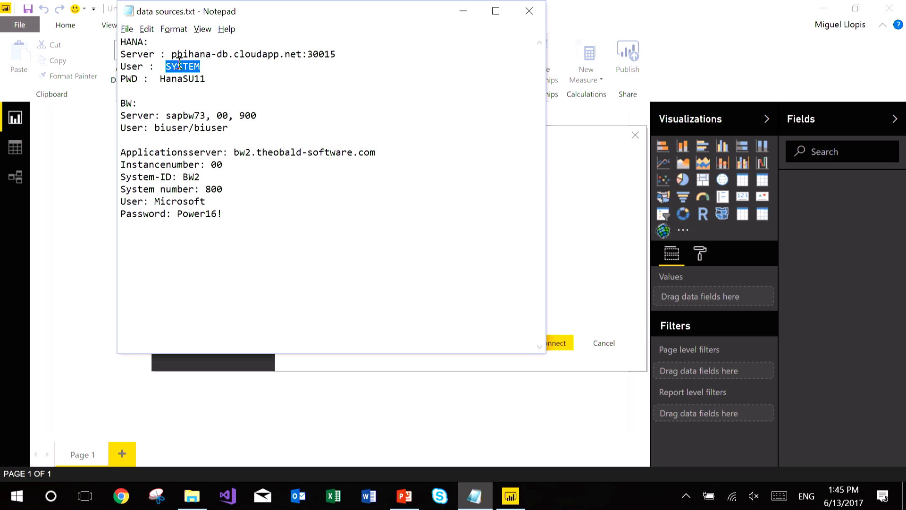
{"action": "key", "text": "alt+Tab"}
{"action": "left_click", "coordinate": [348, 202]}
{"action": "key", "text": "ctrl+v"}
{"action": "key", "text": "Tab"}
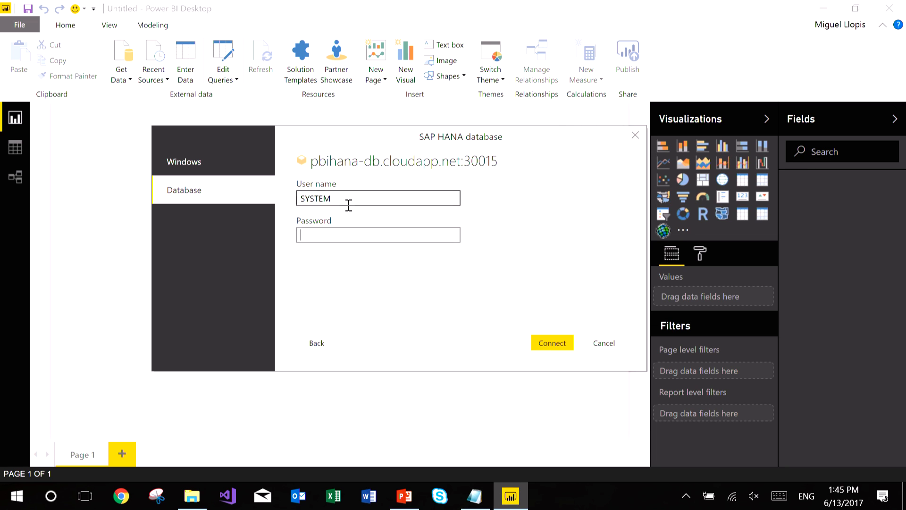
- Enter the account password and connect to the SAP HANA database, accepting an unencrypted connection
{"action": "type", "text": "•••••••••"}
{"action": "left_click", "coordinate": [541, 346]}
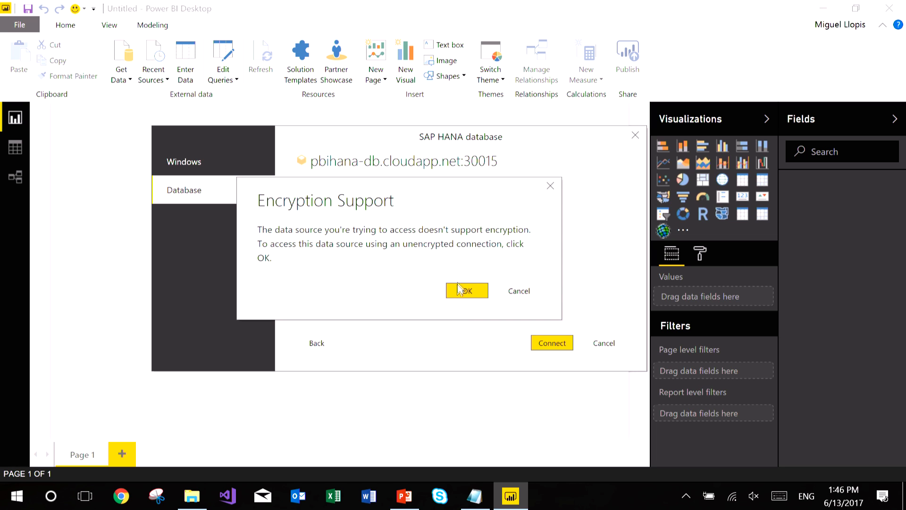
{"action": "left_click", "coordinate": [457, 284]}
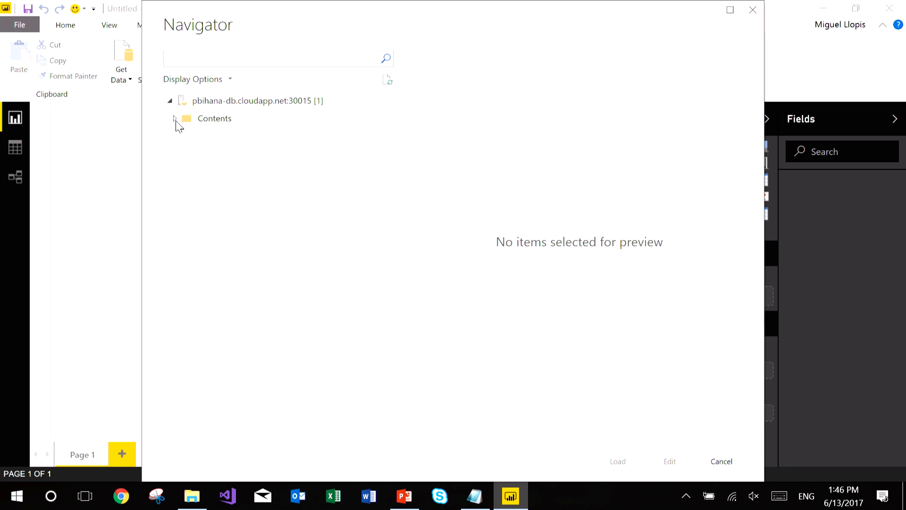
- Expand the Contents and ADVENTUREWORKS folders down to the fields of the AN_CARSALES cube
{"action": "left_click", "coordinate": [175, 119]}
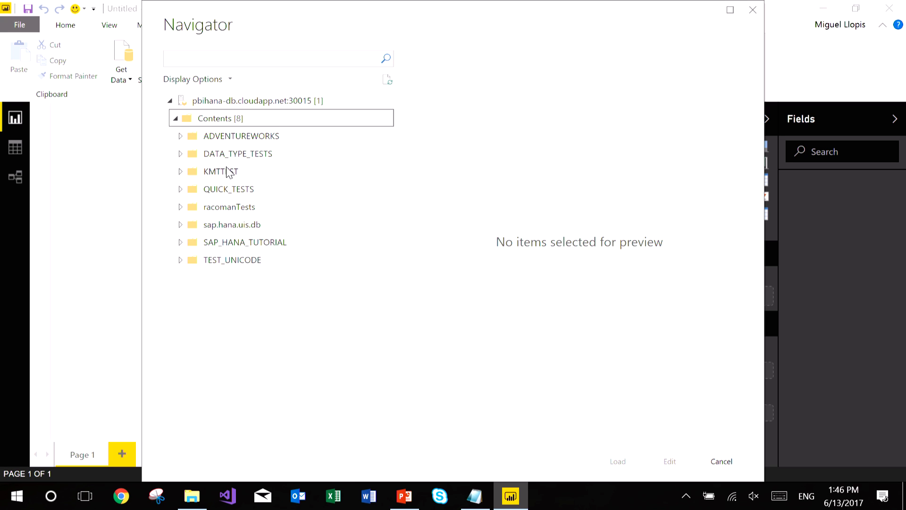
{"action": "left_click", "coordinate": [180, 136]}
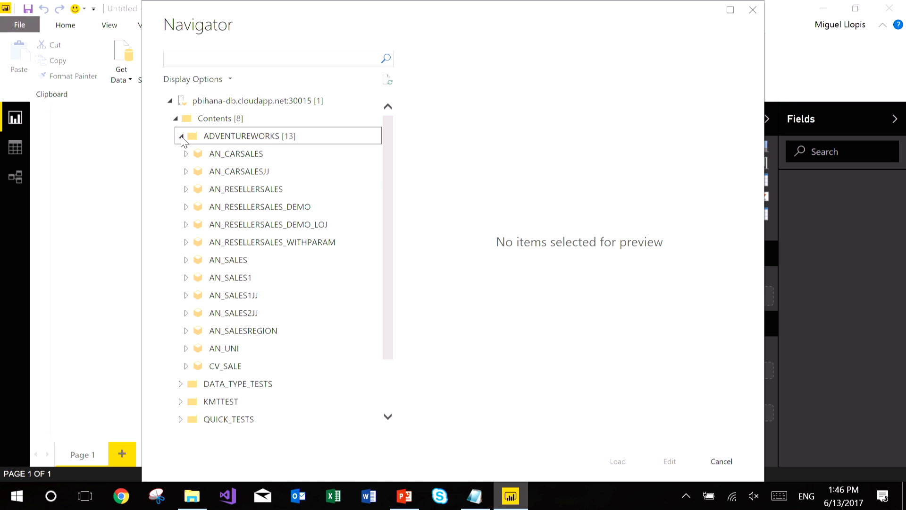
{"action": "left_click", "coordinate": [255, 156]}
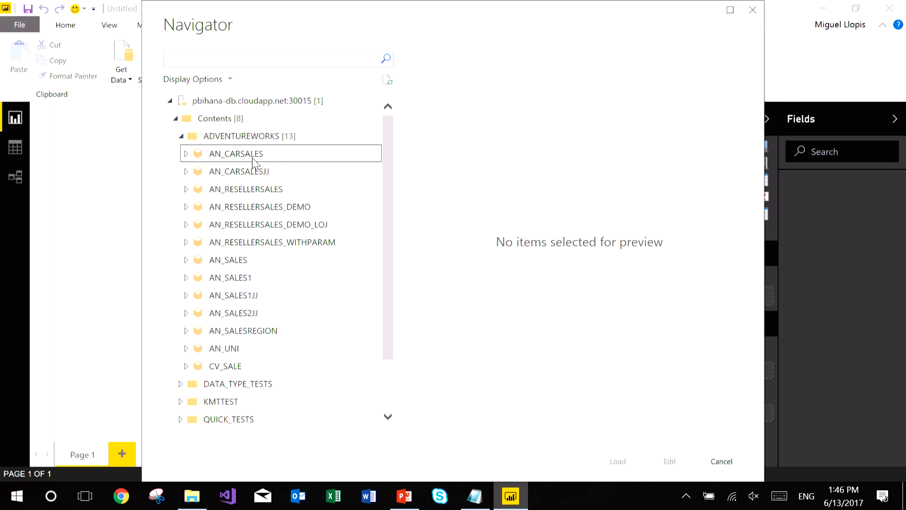
{"action": "left_click", "coordinate": [189, 153]}
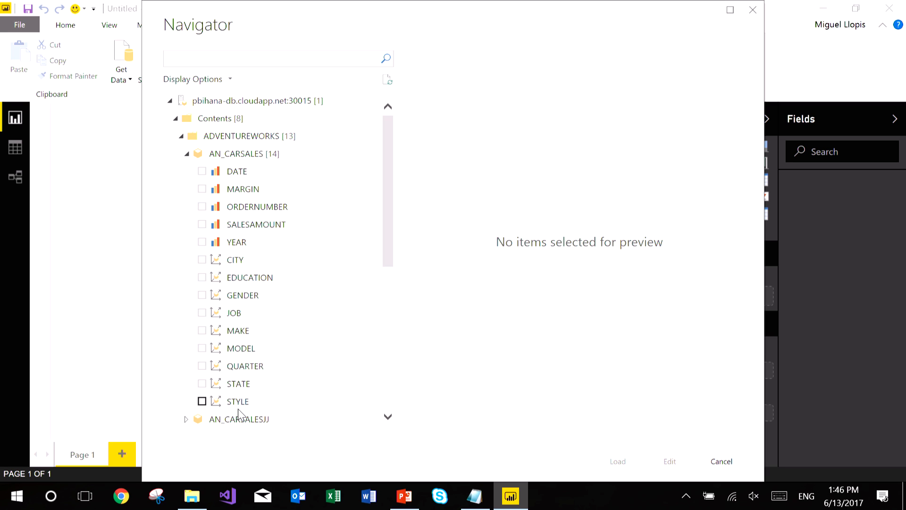
- Select the MAKE, MODEL and STYLE dimensions and the ORDERNUMBER and SALESAMOUNT measures from AN_CARSALES
{"action": "left_click", "coordinate": [202, 330]}
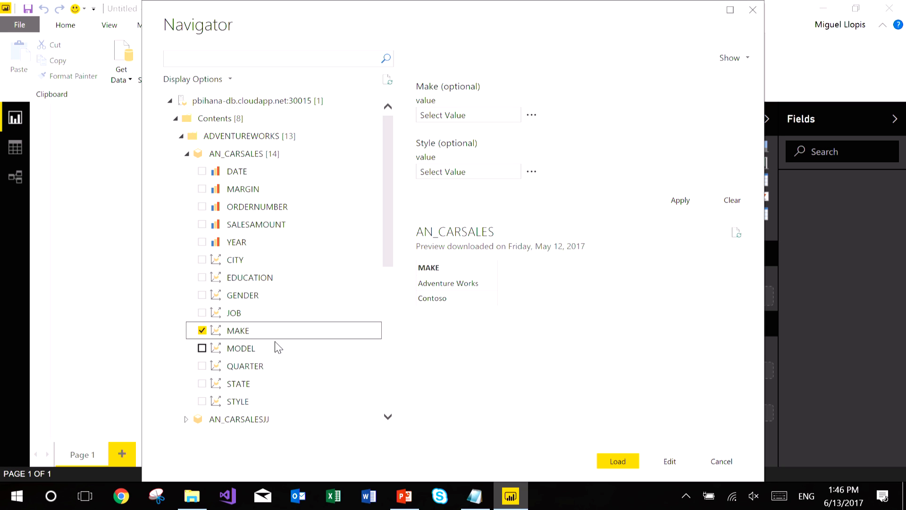
{"action": "left_click", "coordinate": [202, 349]}
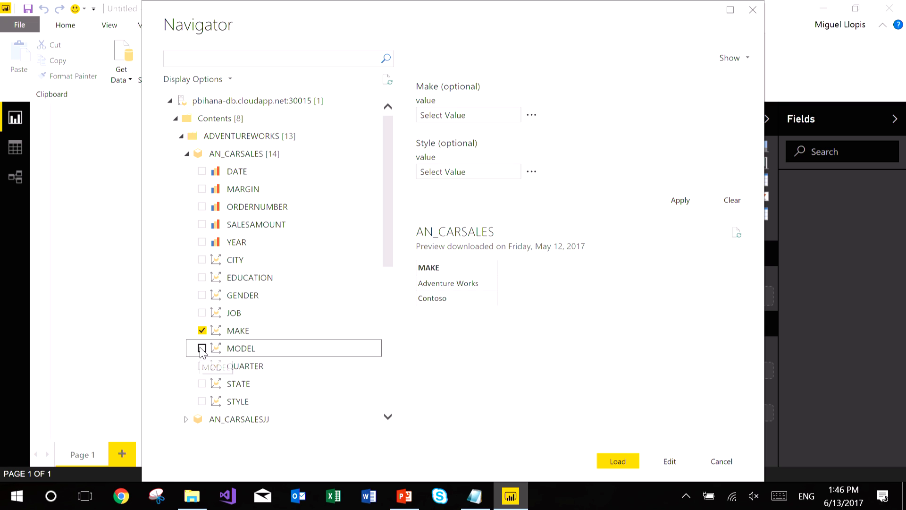
{"action": "left_click", "coordinate": [202, 401]}
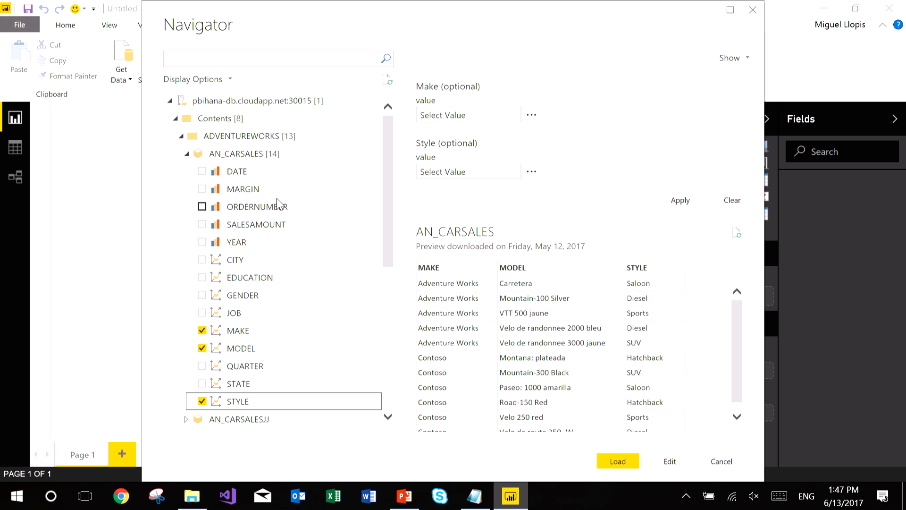
{"action": "left_click", "coordinate": [202, 207]}
{"action": "left_click", "coordinate": [202, 225]}
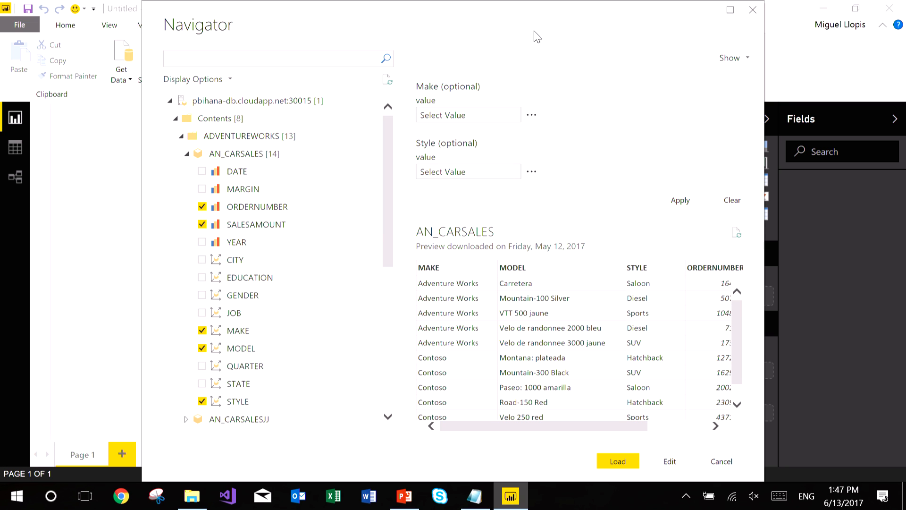
- Examine the values offered for the optional Make and Style parameters without choosing any
{"action": "left_click_drag", "start_coordinate": [535, 33], "coordinate": [502, 22]}
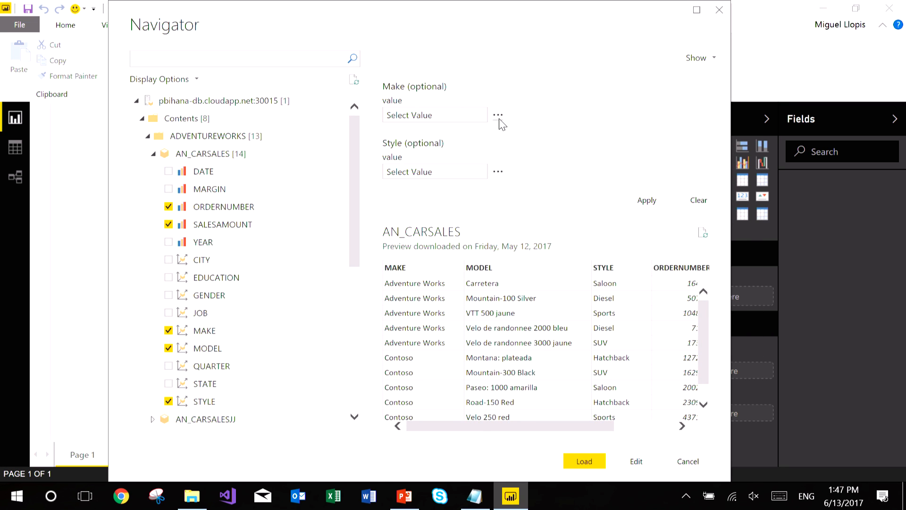
{"action": "left_click", "coordinate": [499, 117]}
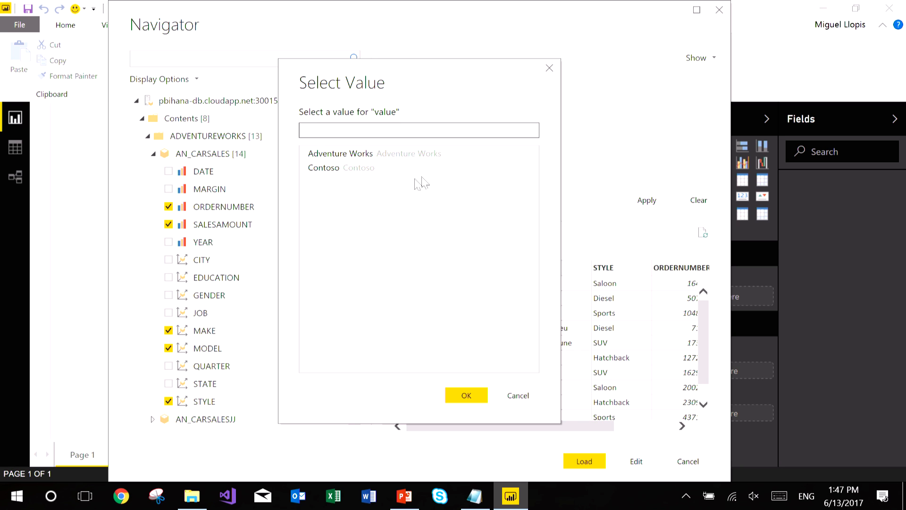
{"action": "left_click", "coordinate": [518, 396]}
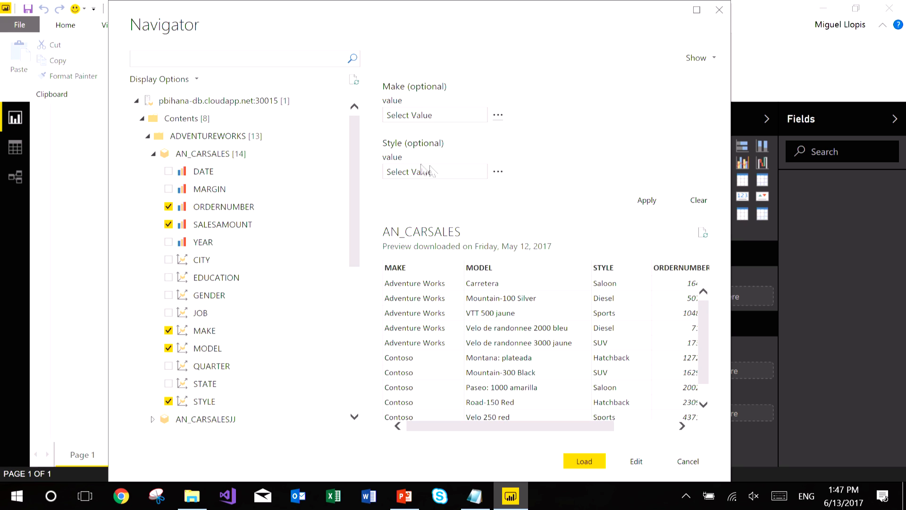
{"action": "left_click", "coordinate": [500, 173]}
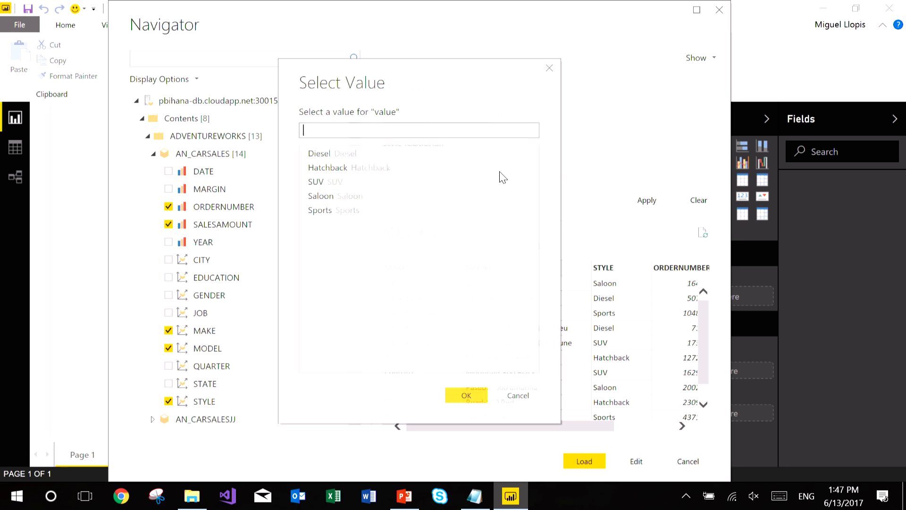
{"action": "left_click", "coordinate": [514, 396]}
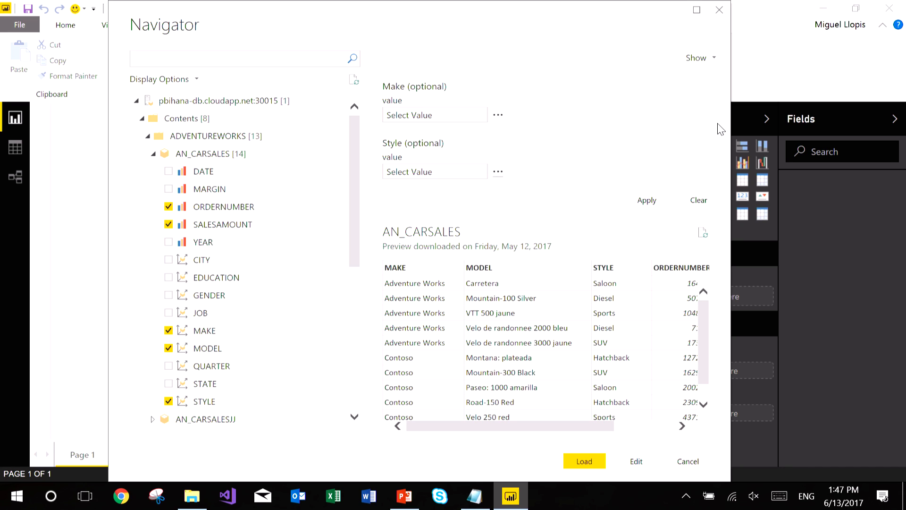
- Limit the displayed parameters to only the required ones and switch back to showing all parameters
{"action": "left_click", "coordinate": [716, 62]}
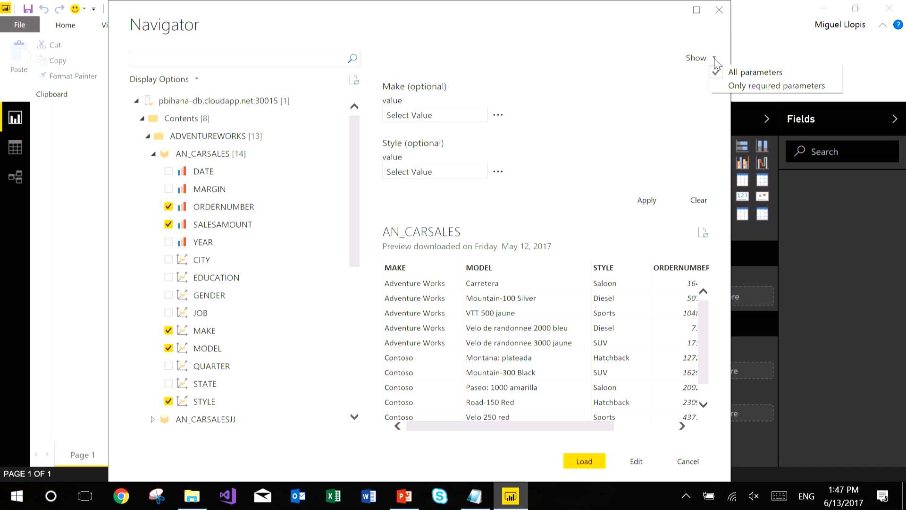
{"action": "left_click", "coordinate": [740, 87]}
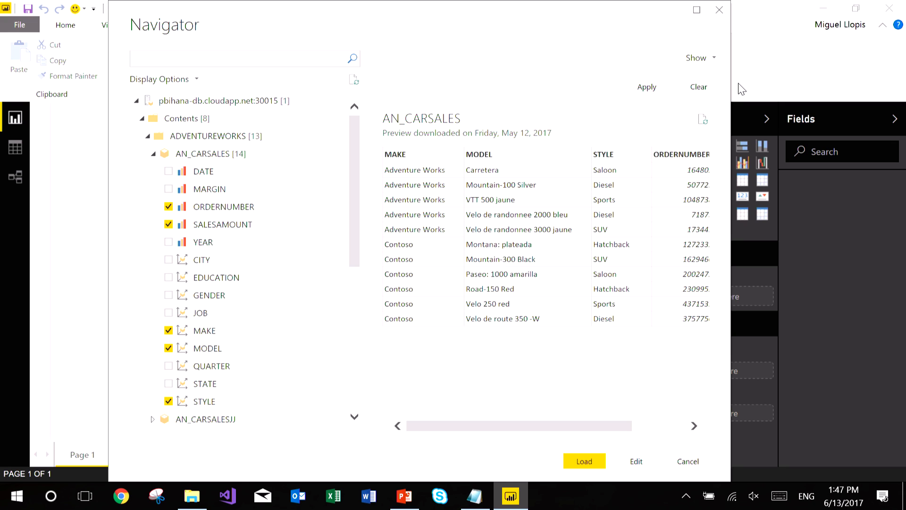
{"action": "left_click", "coordinate": [714, 59]}
{"action": "left_click", "coordinate": [731, 73]}
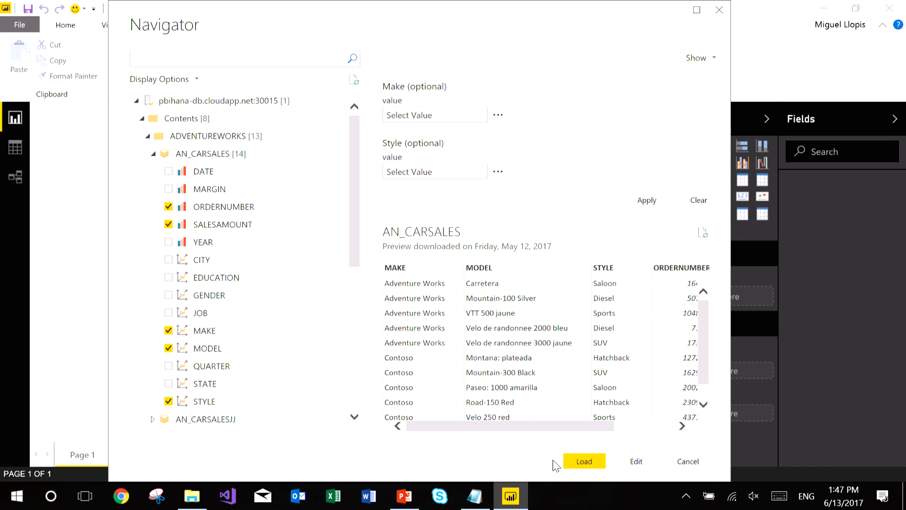
- Open the AN_CARSALES selection for editing in the Query Editor and dismiss the preview age notice
{"action": "left_click", "coordinate": [575, 462]}
{"action": "left_click", "coordinate": [636, 463]}
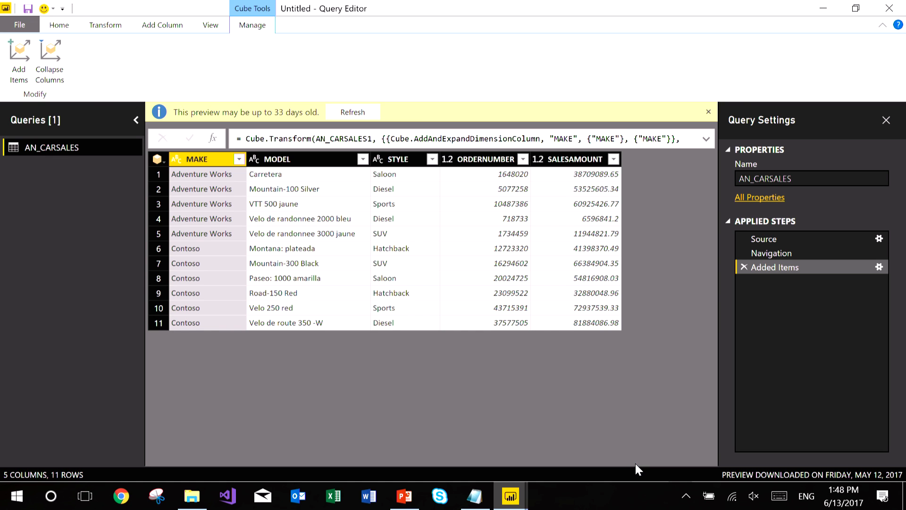
{"action": "left_click", "coordinate": [708, 112]}
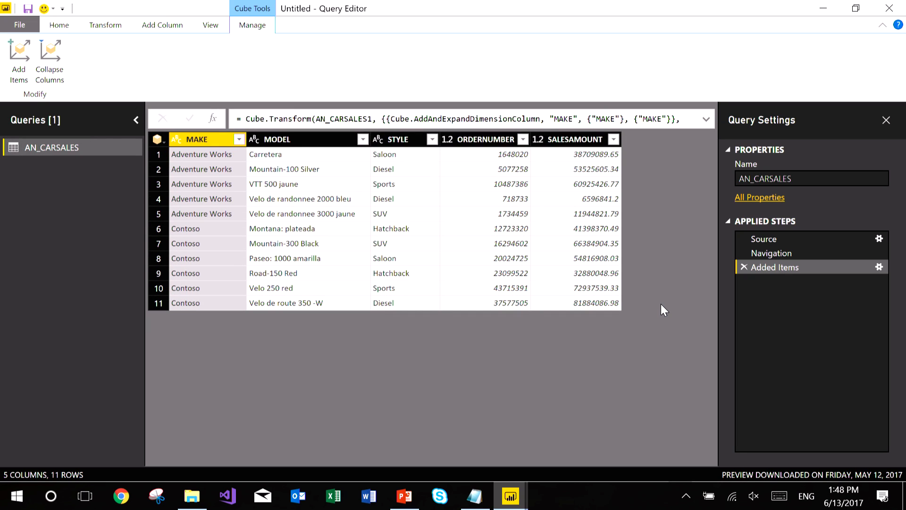
- Filter the STYLE column to exclude the SUV rows
{"action": "left_click", "coordinate": [72, 27]}
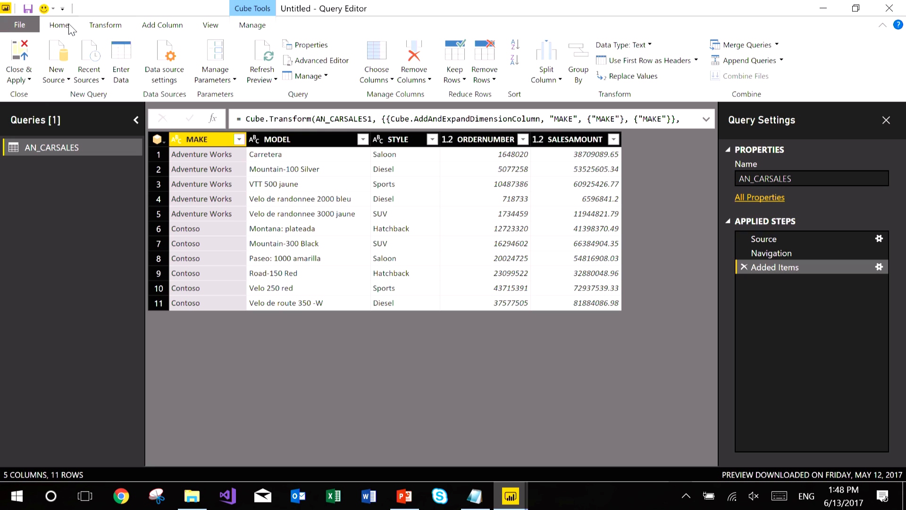
{"action": "left_click", "coordinate": [96, 28]}
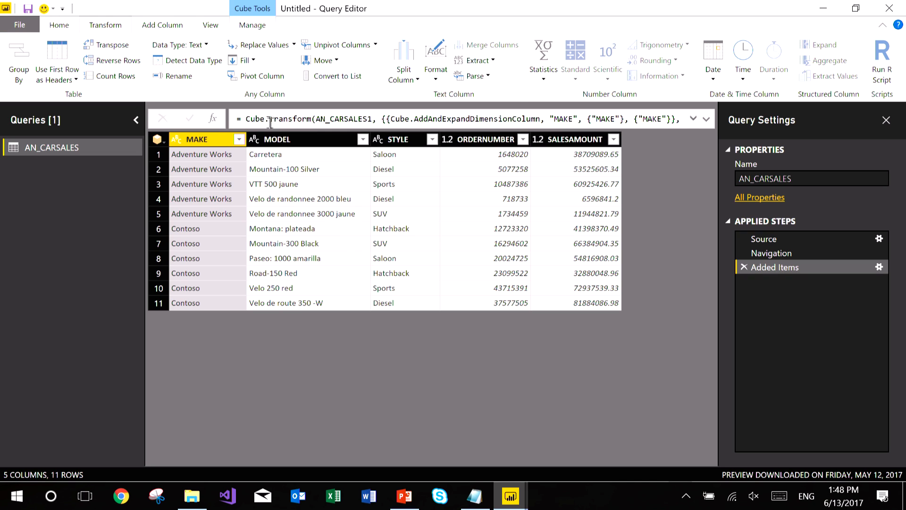
{"action": "left_click", "coordinate": [412, 141]}
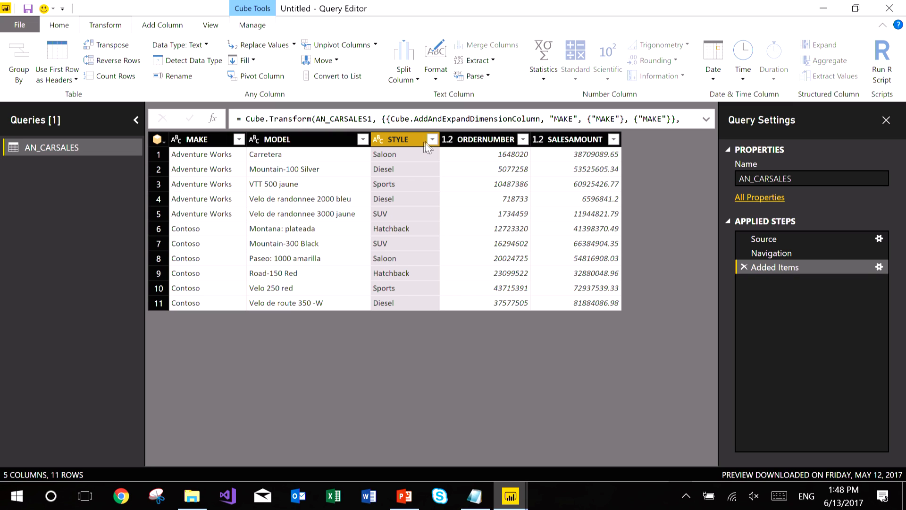
{"action": "left_click", "coordinate": [432, 139]}
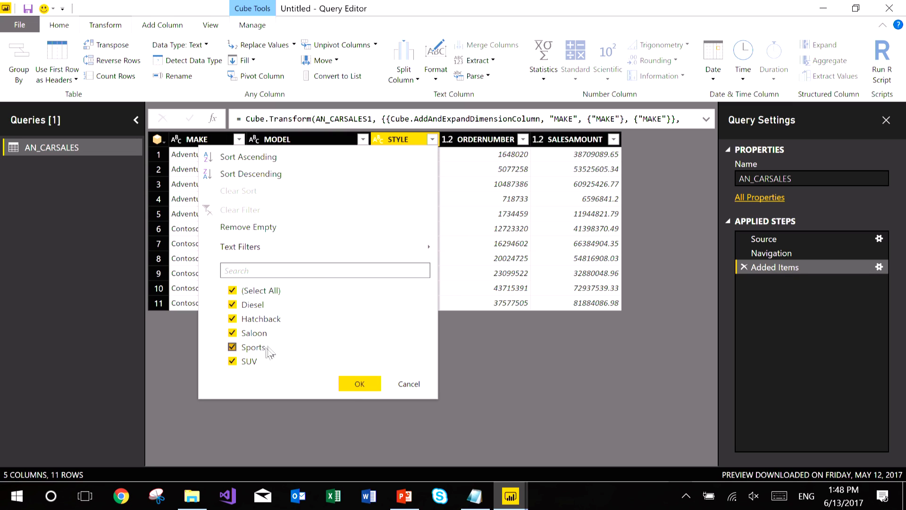
{"action": "left_click", "coordinate": [248, 361]}
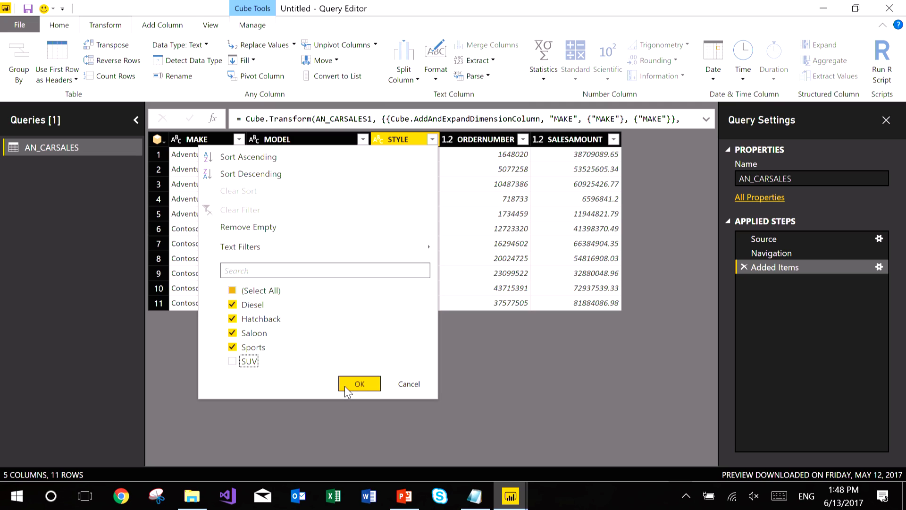
{"action": "left_click", "coordinate": [345, 385]}
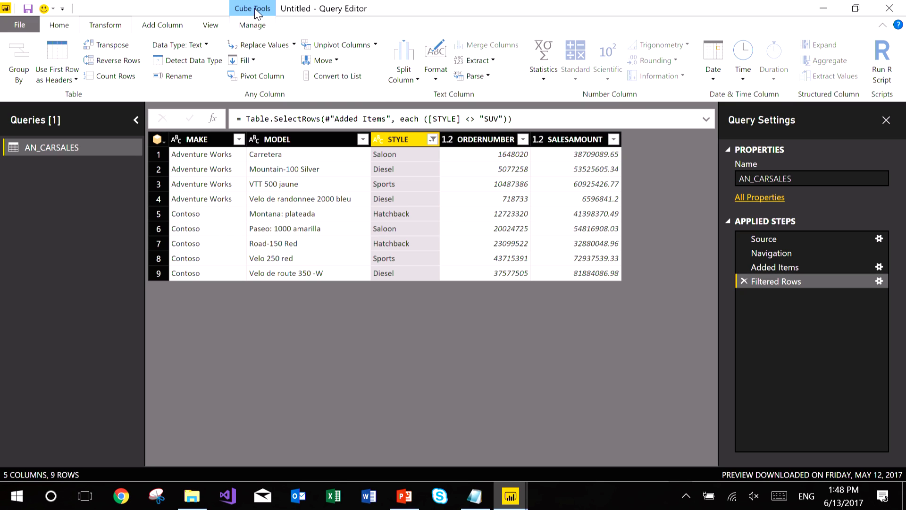
- Add the MARGIN measure from the AN_CARSALES cube to the query
{"action": "left_click", "coordinate": [255, 27]}
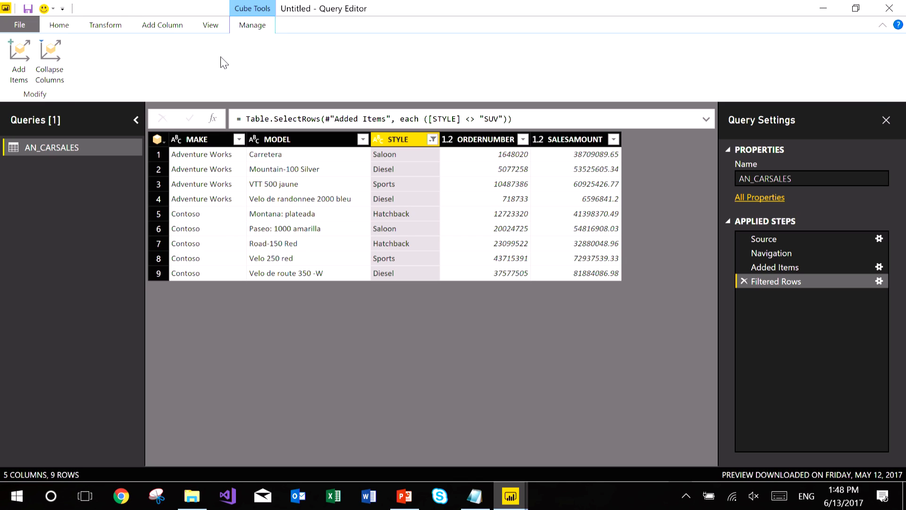
{"action": "left_click", "coordinate": [24, 74]}
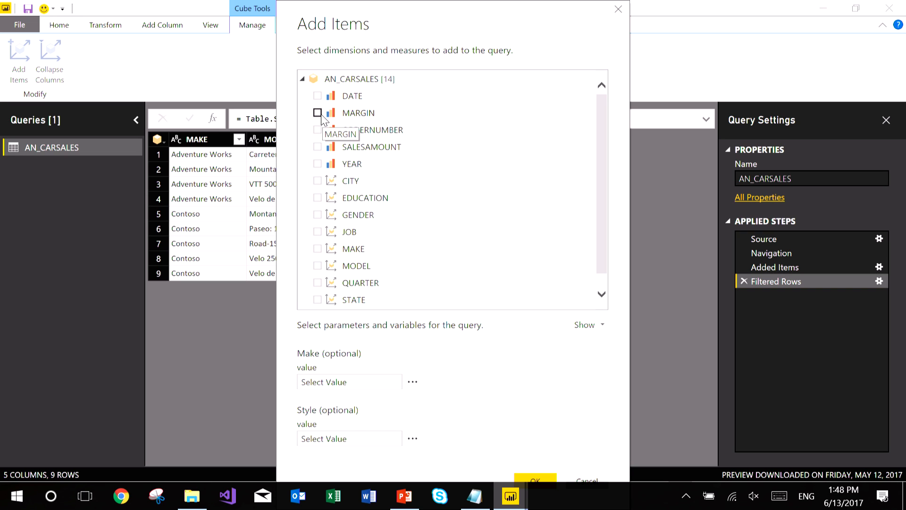
{"action": "left_click", "coordinate": [318, 113]}
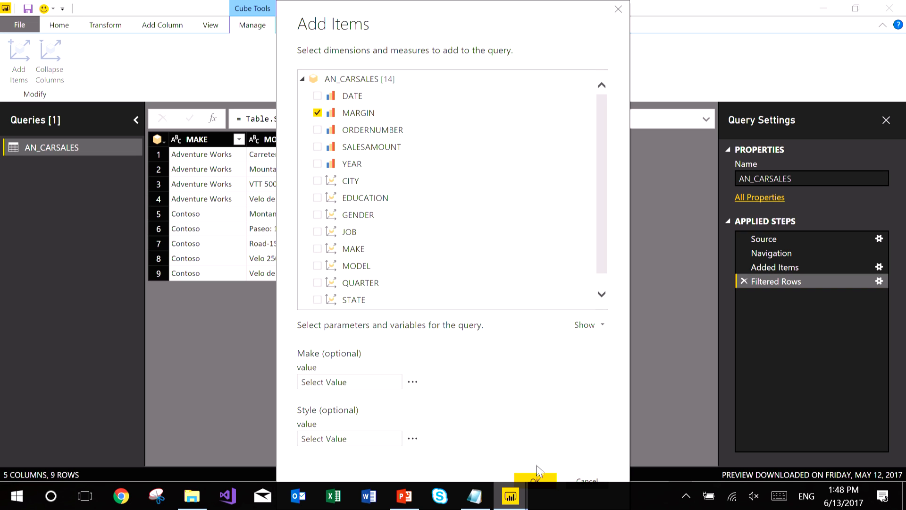
{"action": "left_click", "coordinate": [537, 480]}
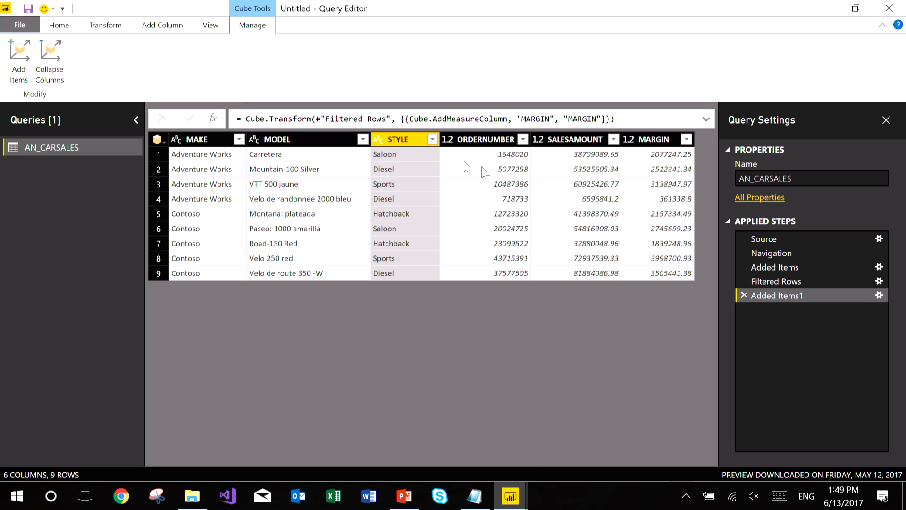
- Collapse the STYLE column out of the cube query and delete that applied step again
{"action": "left_click", "coordinate": [197, 137], "text": "shift"}
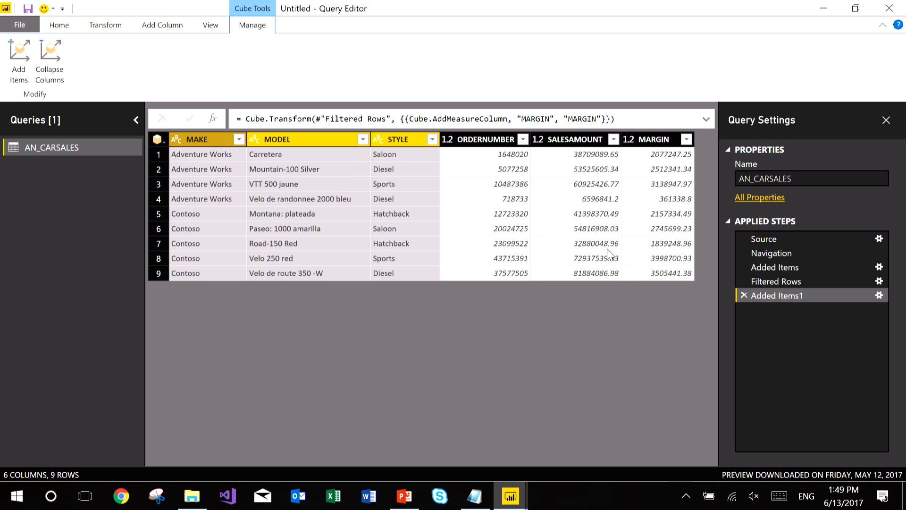
{"action": "left_click", "coordinate": [403, 143]}
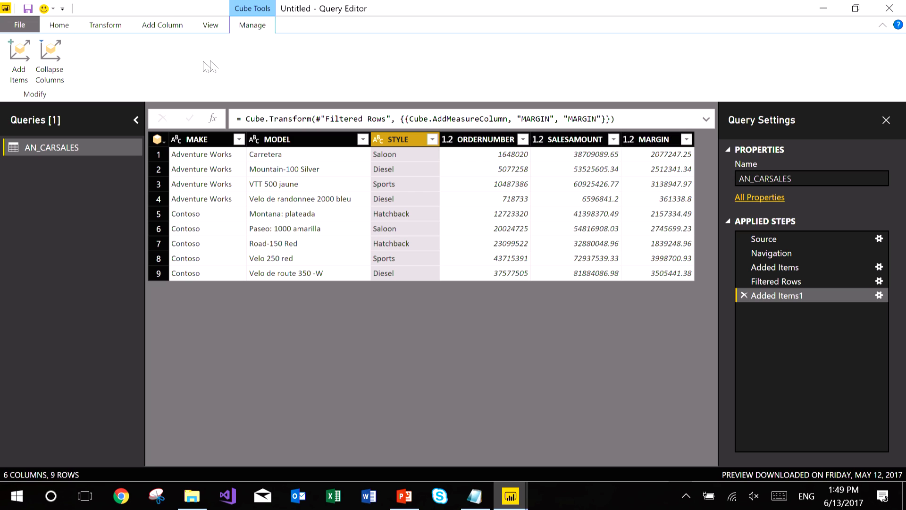
{"action": "left_click", "coordinate": [49, 56]}
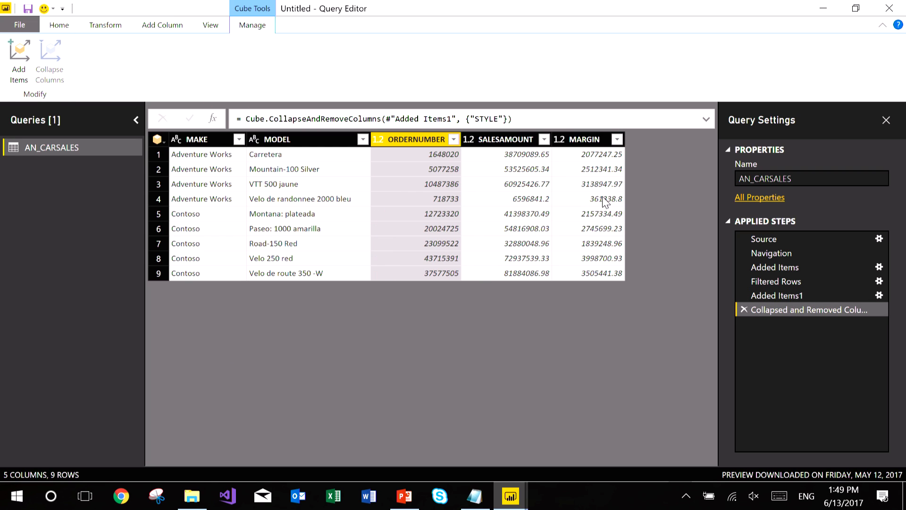
{"action": "left_click", "coordinate": [743, 307]}
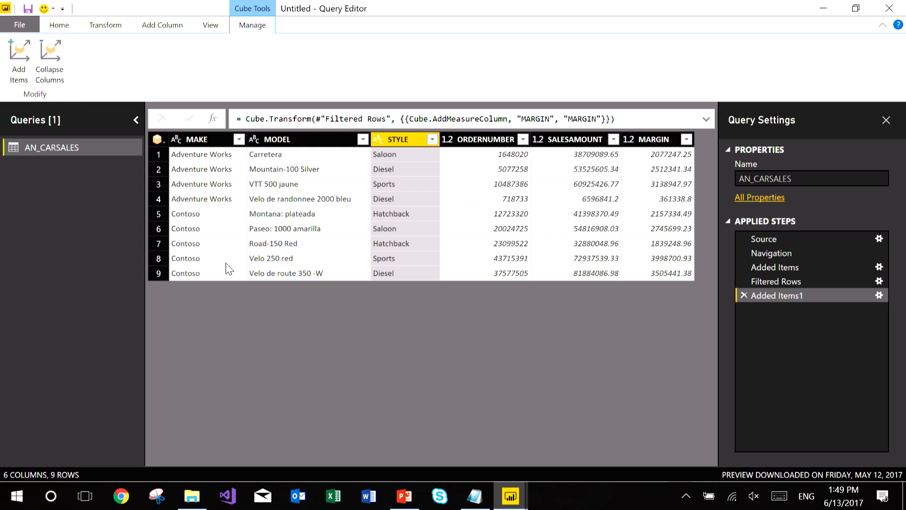
- Convert the STYLE column's text to uppercase and delete that applied step again
{"action": "left_click", "coordinate": [60, 26]}
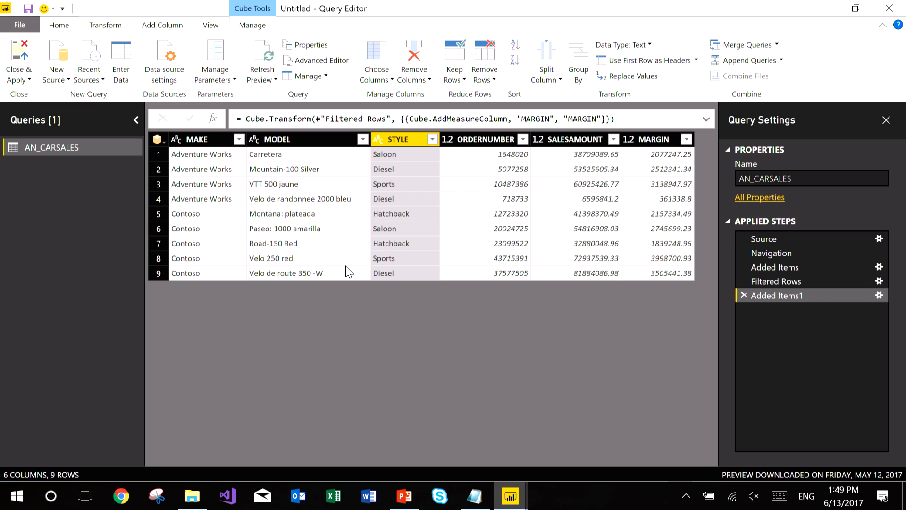
{"action": "left_click", "coordinate": [484, 75]}
{"action": "left_click", "coordinate": [386, 373]}
{"action": "left_click", "coordinate": [110, 28]}
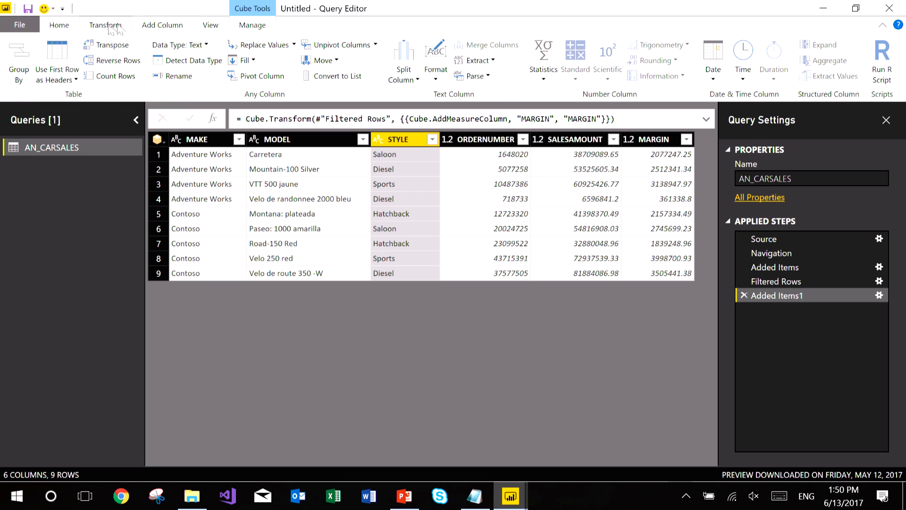
{"action": "left_click", "coordinate": [435, 75]}
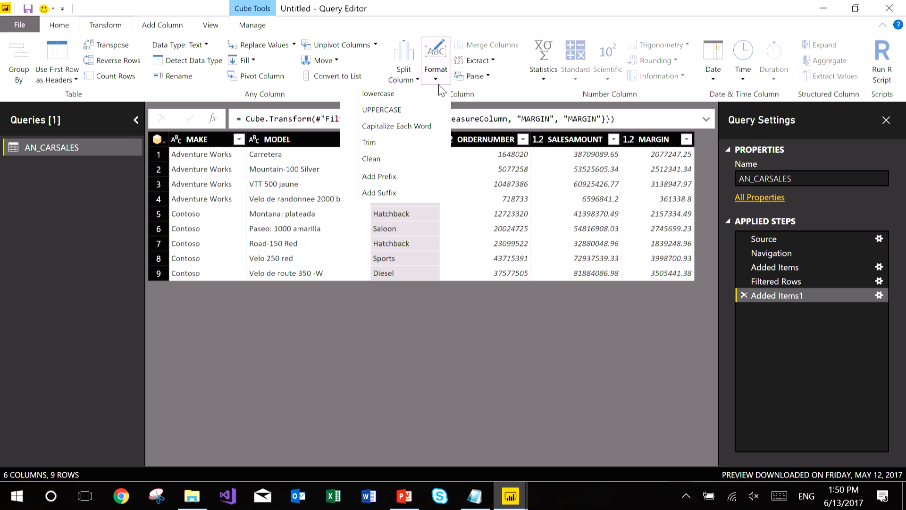
{"action": "left_click", "coordinate": [415, 109]}
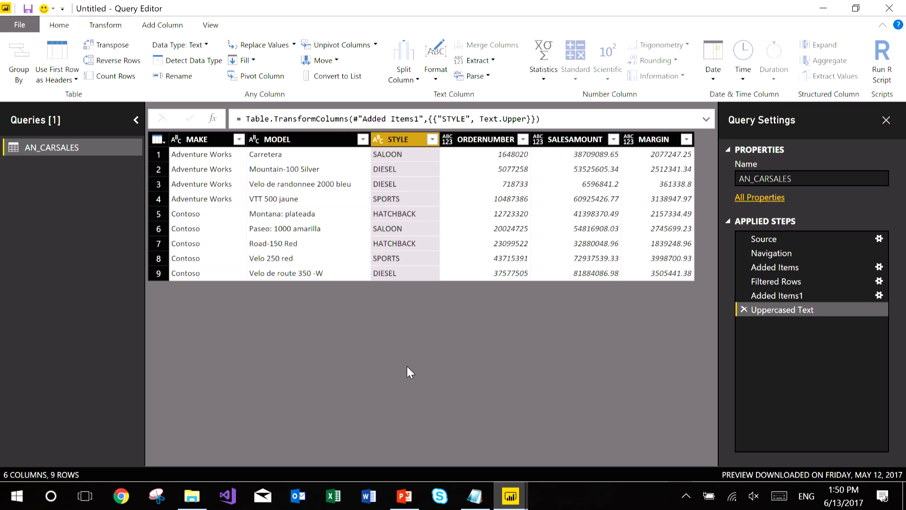
{"action": "left_click", "coordinate": [744, 309]}
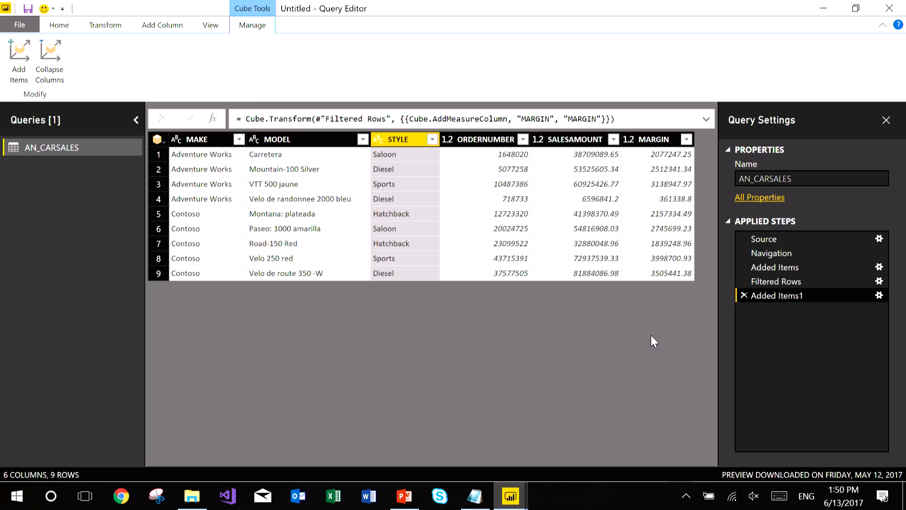
- Close the Query Editor applying the changes, and add a card showing SALESAMOUNT to the upper part of the report page
{"action": "left_click", "coordinate": [70, 26]}
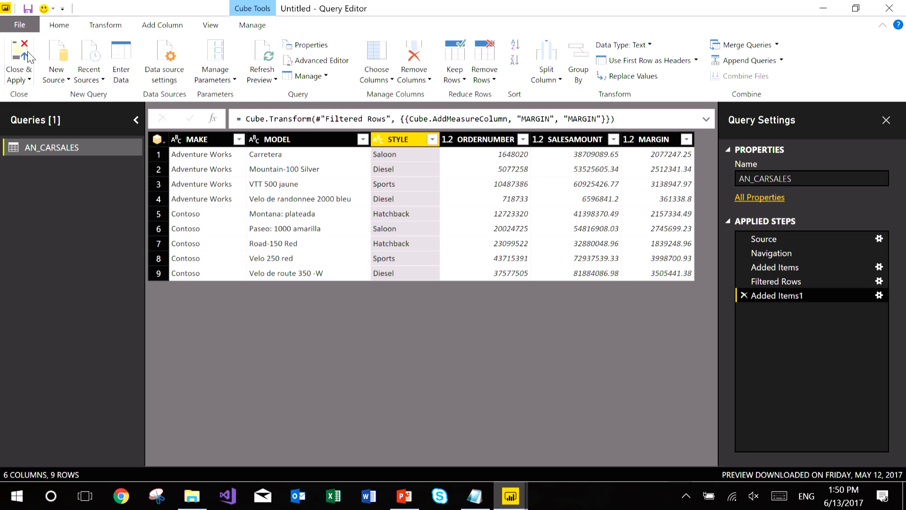
{"action": "left_click", "coordinate": [28, 56]}
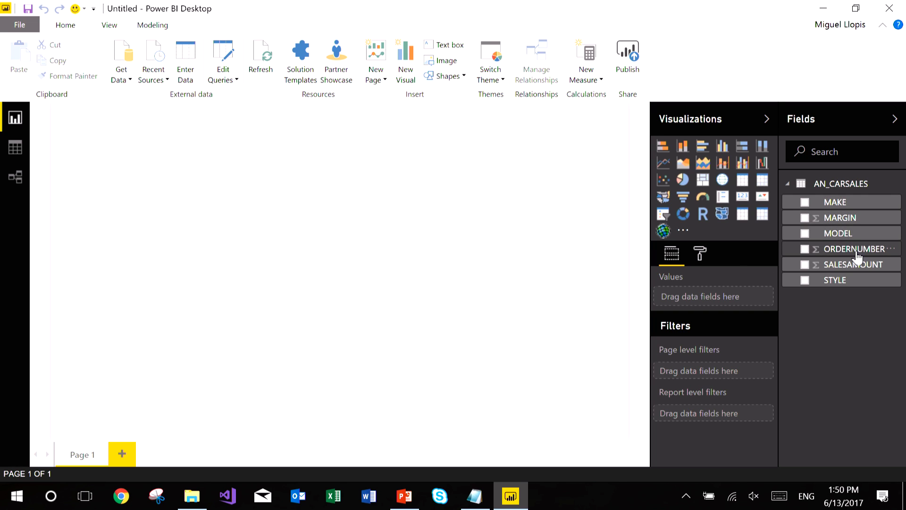
{"action": "left_click_drag", "start_coordinate": [852, 267], "coordinate": [157, 170]}
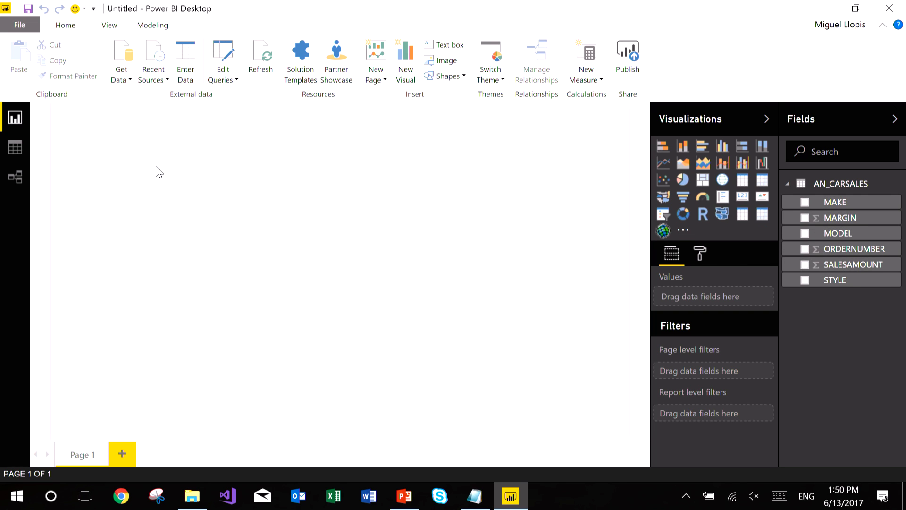
{"action": "left_click", "coordinate": [743, 197]}
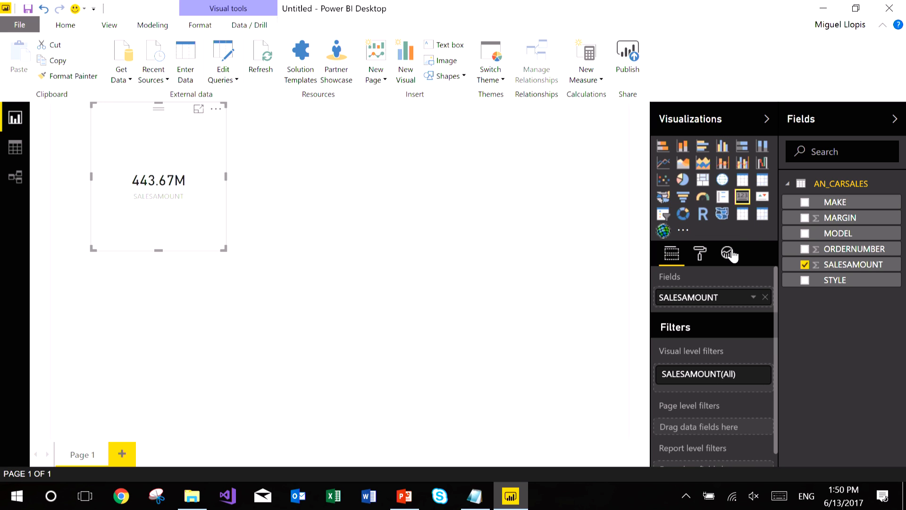
{"action": "left_click", "coordinate": [367, 315]}
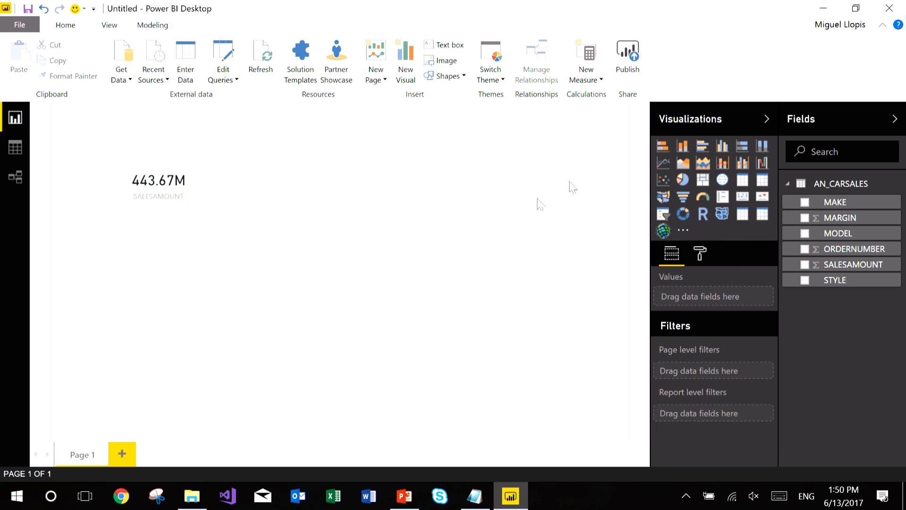
- Add a stacked bar chart below the card with STYLE as axis and SALESAMOUNT as value
{"action": "left_click", "coordinate": [663, 146]}
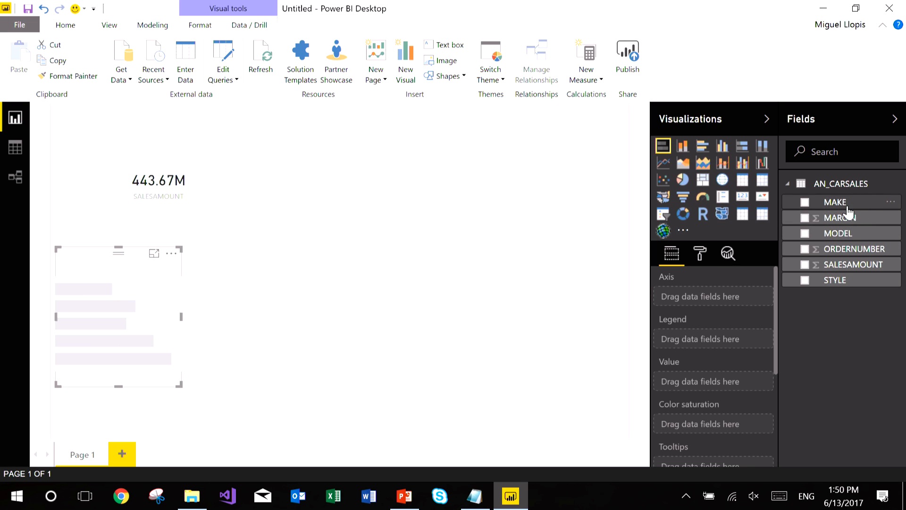
{"action": "left_click_drag", "start_coordinate": [845, 279], "coordinate": [725, 301]}
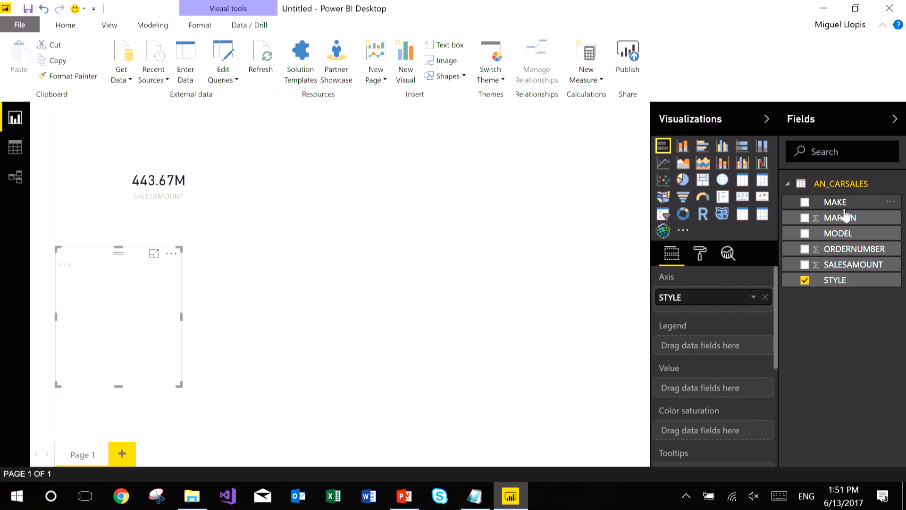
{"action": "left_click_drag", "start_coordinate": [844, 267], "coordinate": [727, 388]}
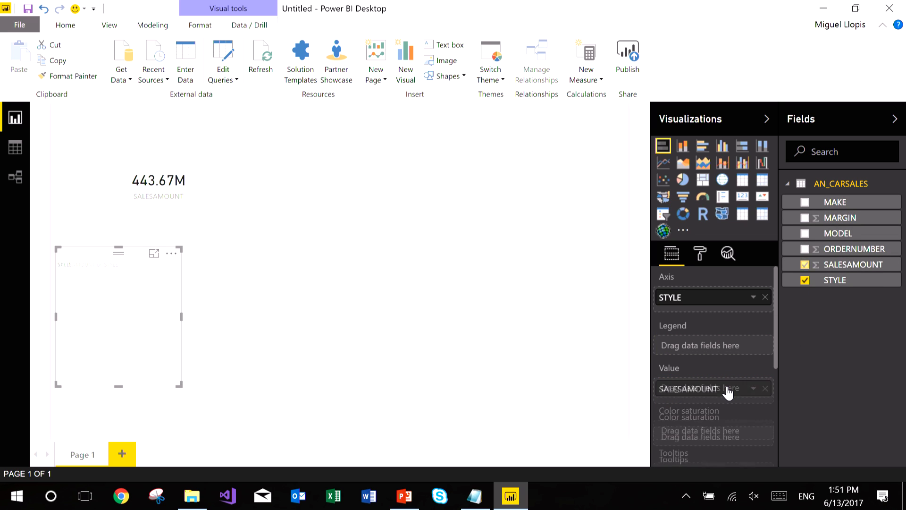
{"action": "left_click", "coordinate": [273, 311]}
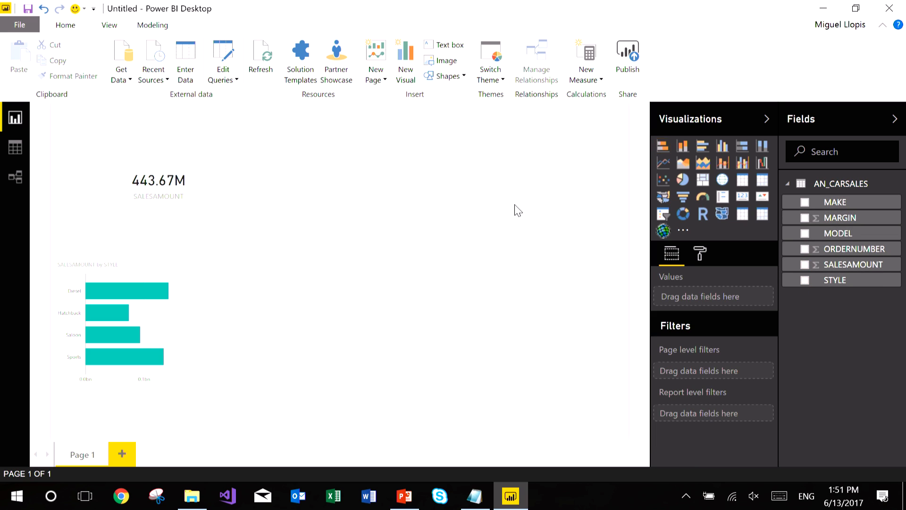
- Add a stacked column chart of ORDERNUMBER by STYLE beside the bar chart and widen it across the page
{"action": "left_click", "coordinate": [683, 147]}
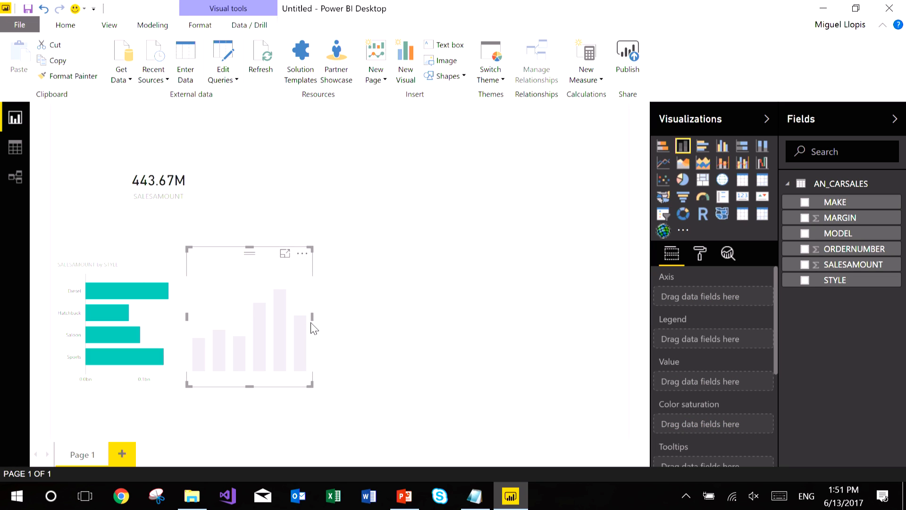
{"action": "left_click_drag", "start_coordinate": [311, 319], "coordinate": [324, 319]}
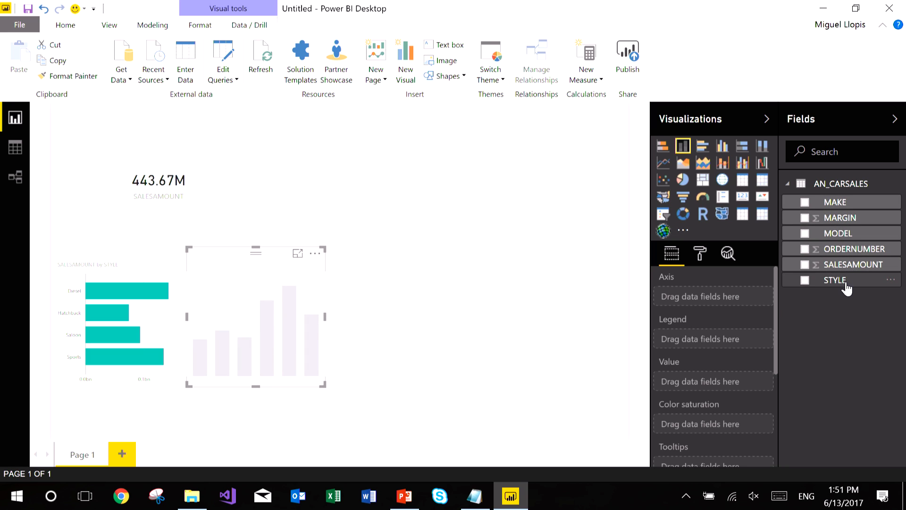
{"action": "left_click_drag", "start_coordinate": [842, 282], "coordinate": [742, 304]}
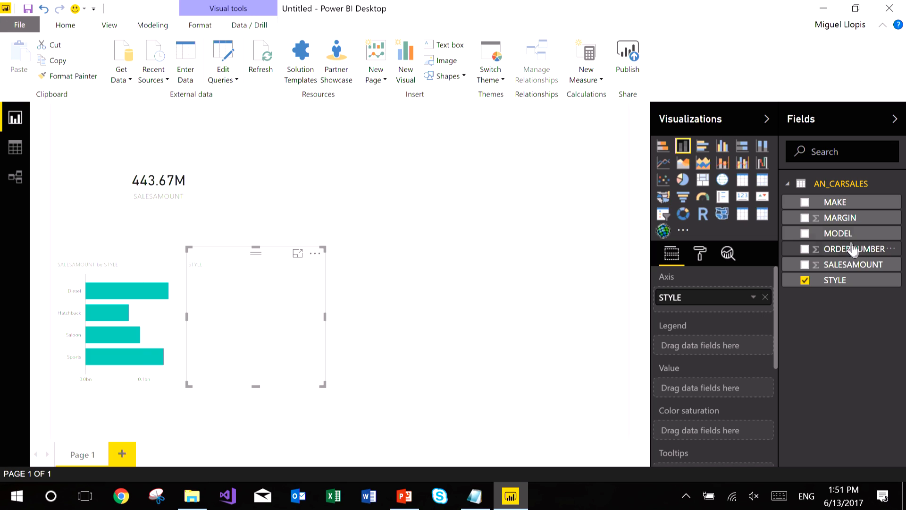
{"action": "left_click_drag", "start_coordinate": [846, 258], "coordinate": [723, 396]}
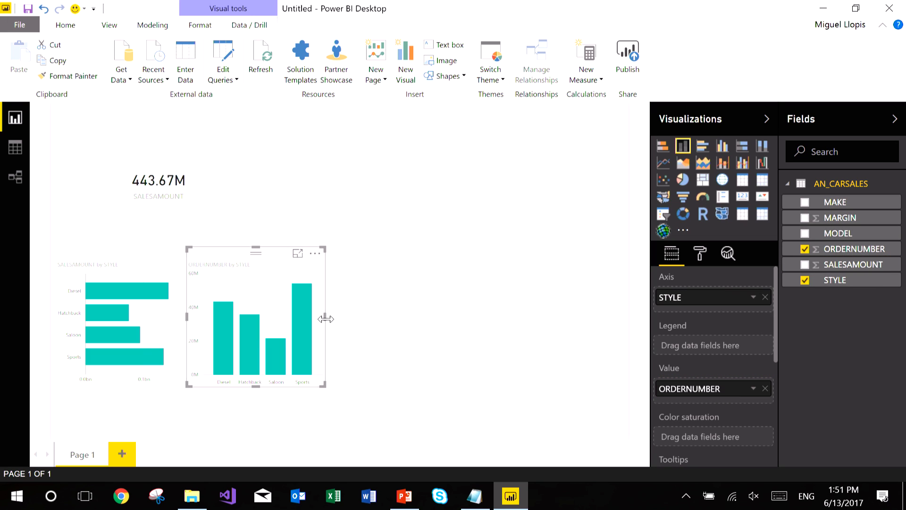
{"action": "left_click_drag", "start_coordinate": [324, 316], "coordinate": [544, 317]}
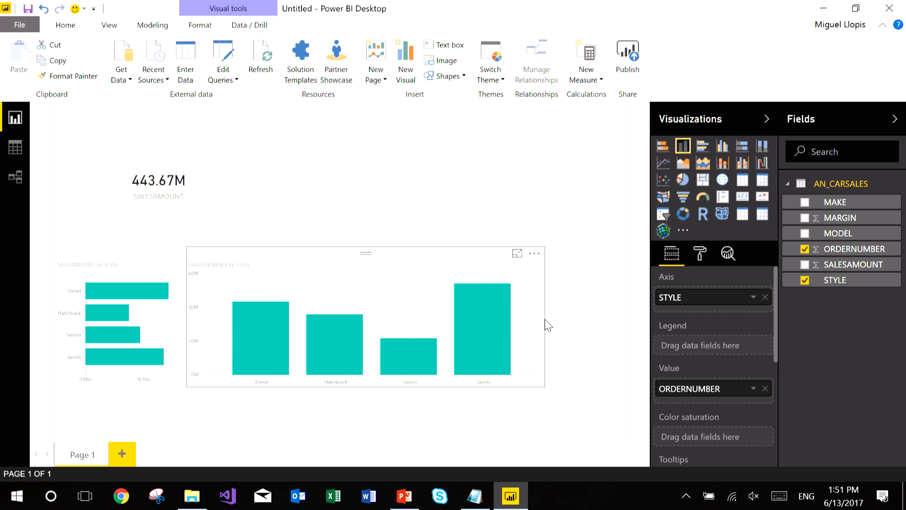
{"action": "left_click", "coordinate": [467, 411]}
- Cross-highlight the report visuals by the Sports column of the ORDERNUMBER chart
{"action": "left_click", "coordinate": [497, 337]}
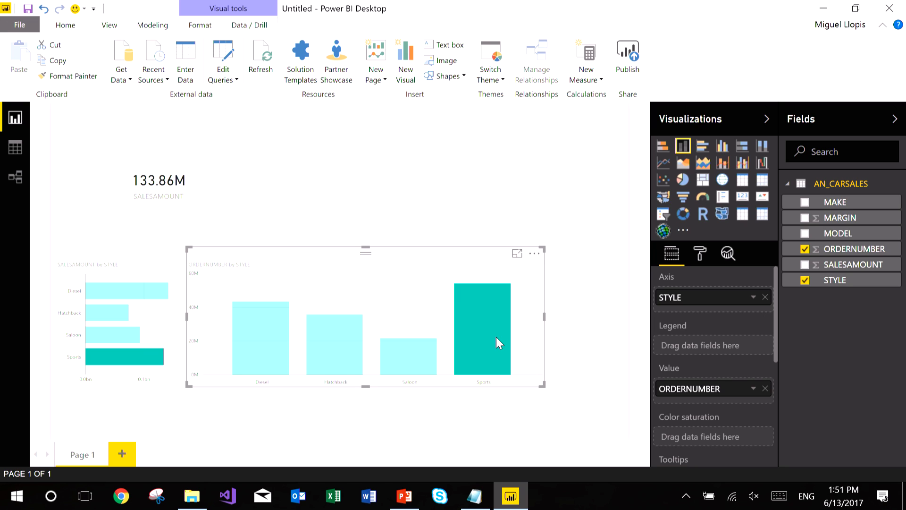
{"action": "left_click", "coordinate": [502, 192]}
{"action": "key", "text": "alt+Tab"}
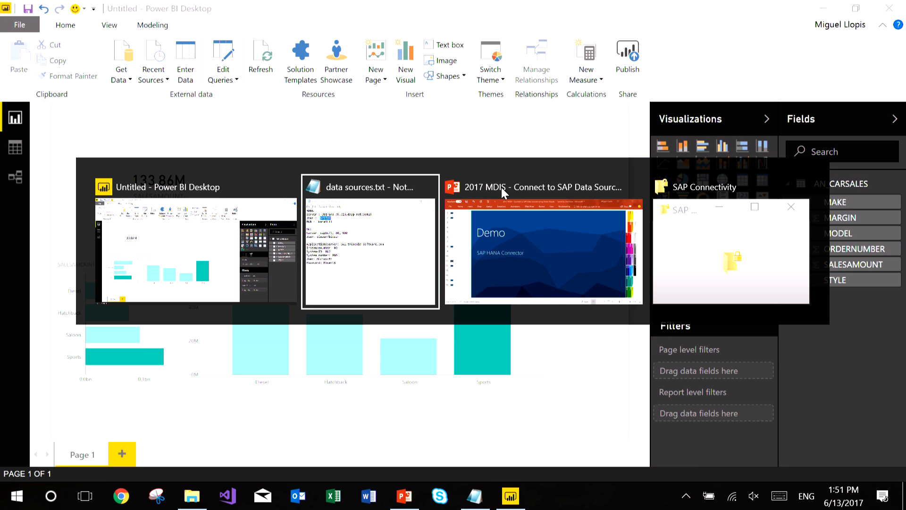
{"action": "key", "text": "Escape"}
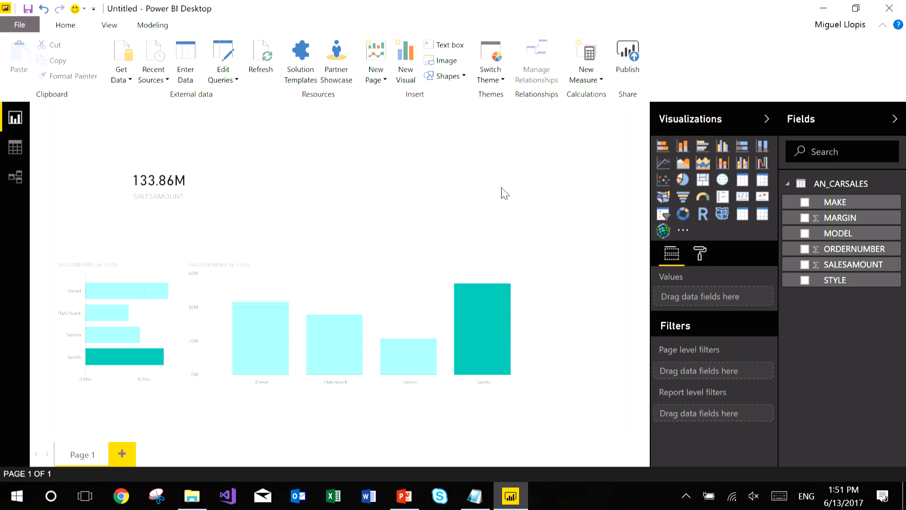
- Start publishing the report and save it as MDIS HANA Report in the SAP Connectivity folder
{"action": "left_click", "coordinate": [618, 69]}
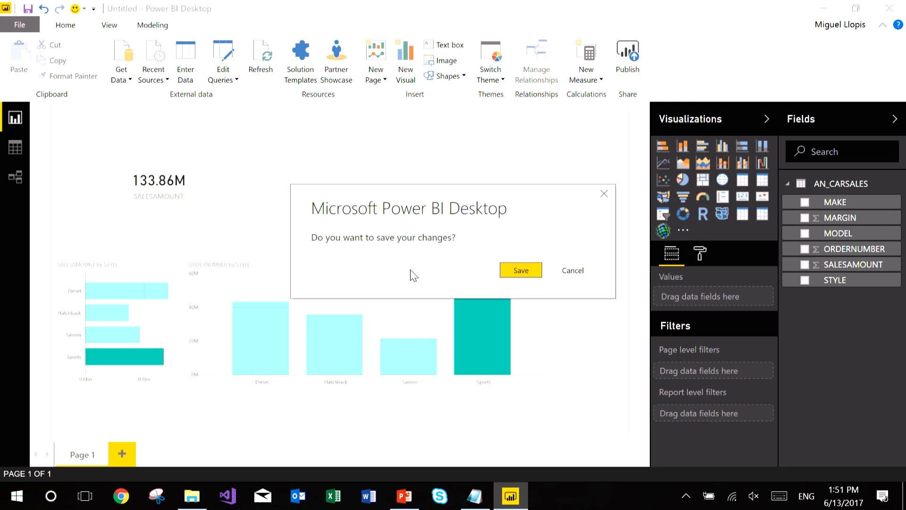
{"action": "left_click", "coordinate": [519, 269]}
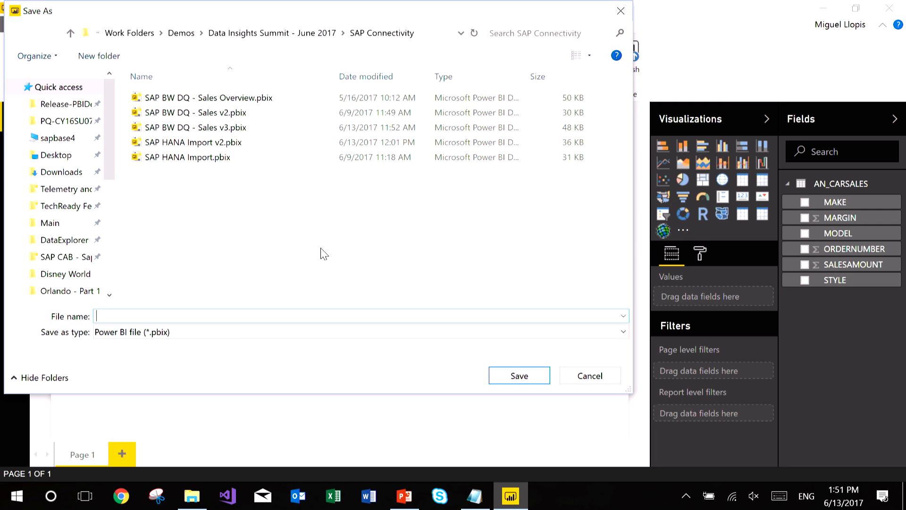
{"action": "type", "text": "MDIS HANA Report"}
{"action": "key", "text": "Return"}
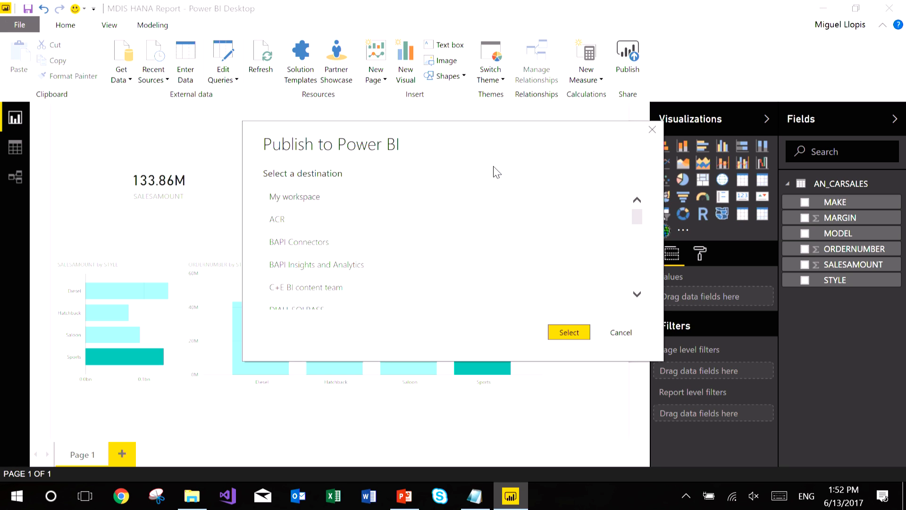
- Publish the report to My workspace and open the published MDIS HANA Report in the Power BI service
{"action": "left_click", "coordinate": [302, 197]}
{"action": "left_click", "coordinate": [567, 333]}
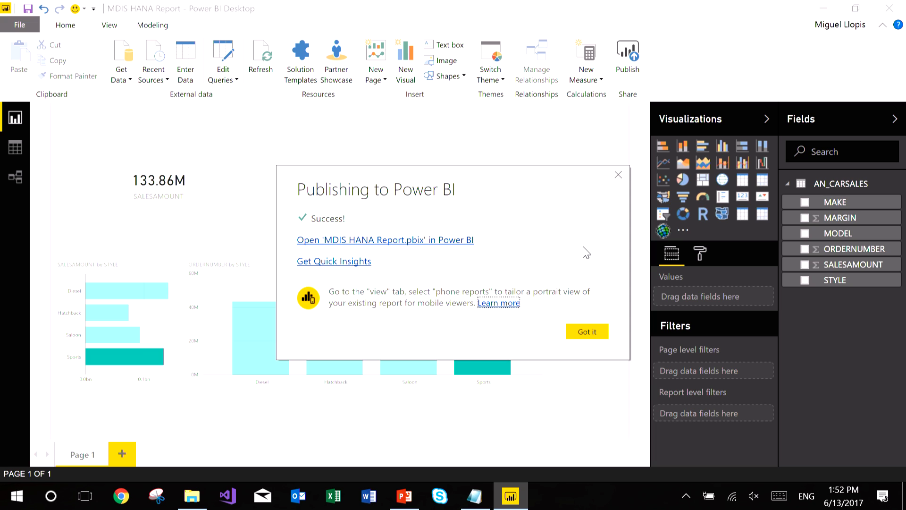
{"action": "left_click", "coordinate": [432, 240]}
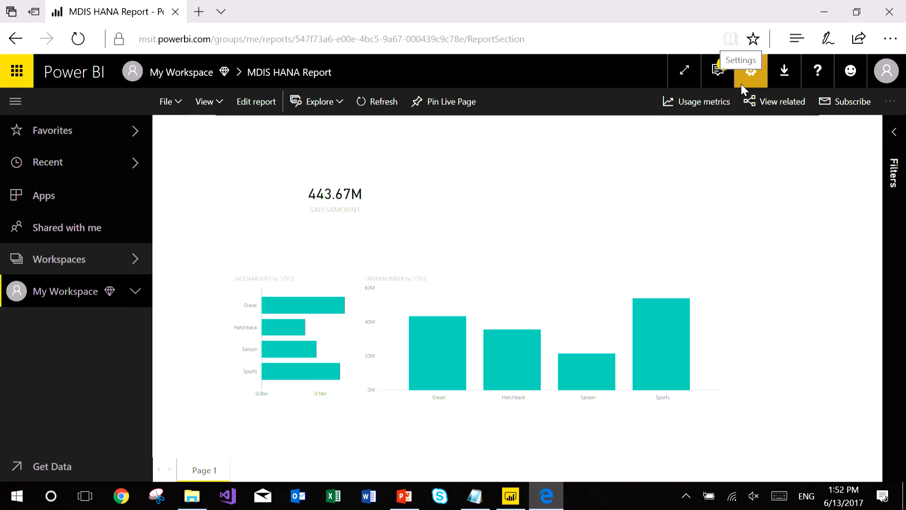
- Cross-highlight the published report by its Sports column, then check the gateway management page and the available downloads
{"action": "left_click", "coordinate": [670, 325]}
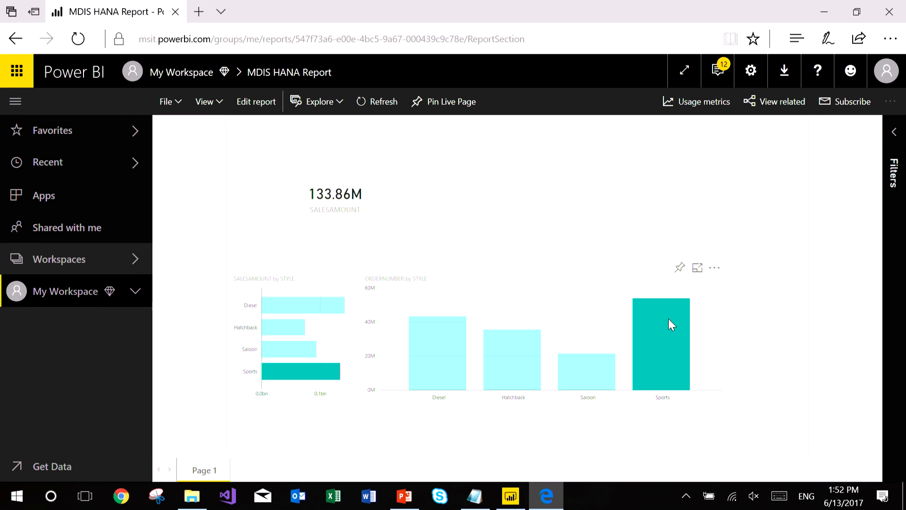
{"action": "left_click", "coordinate": [750, 70]}
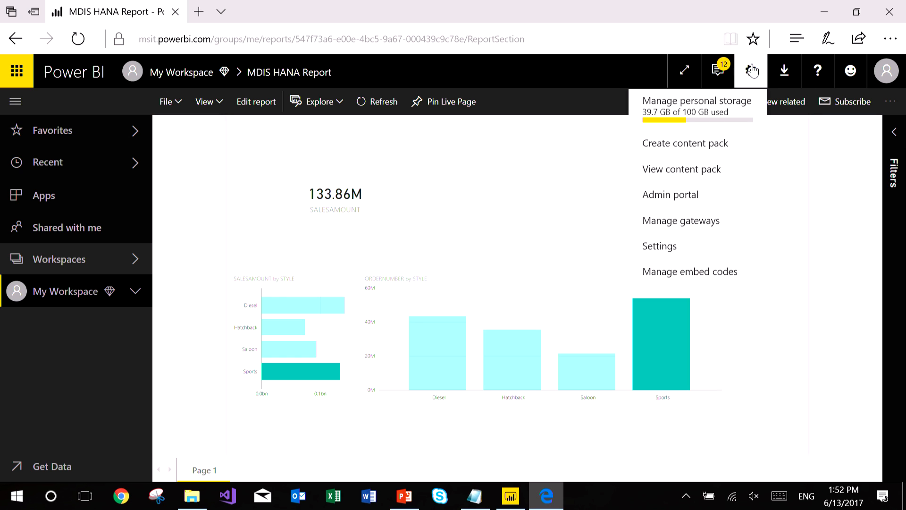
{"action": "left_click", "coordinate": [700, 221]}
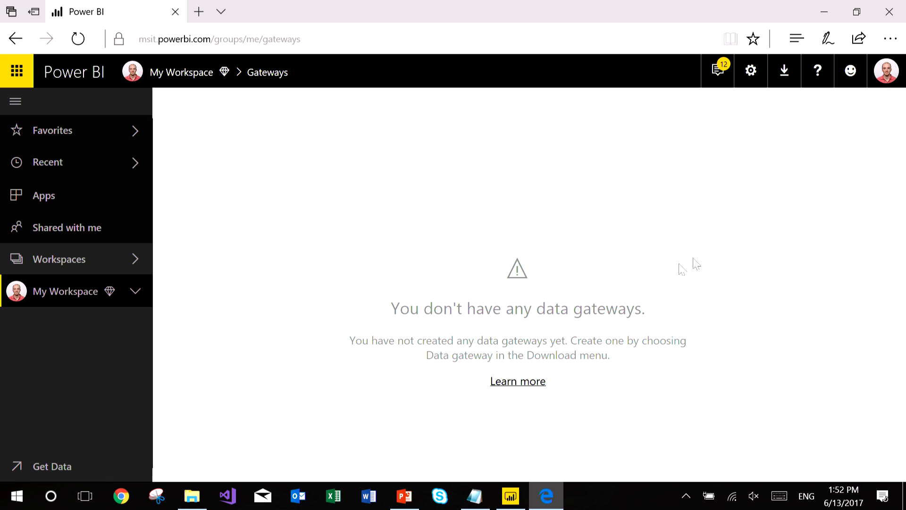
{"action": "left_click", "coordinate": [786, 71]}
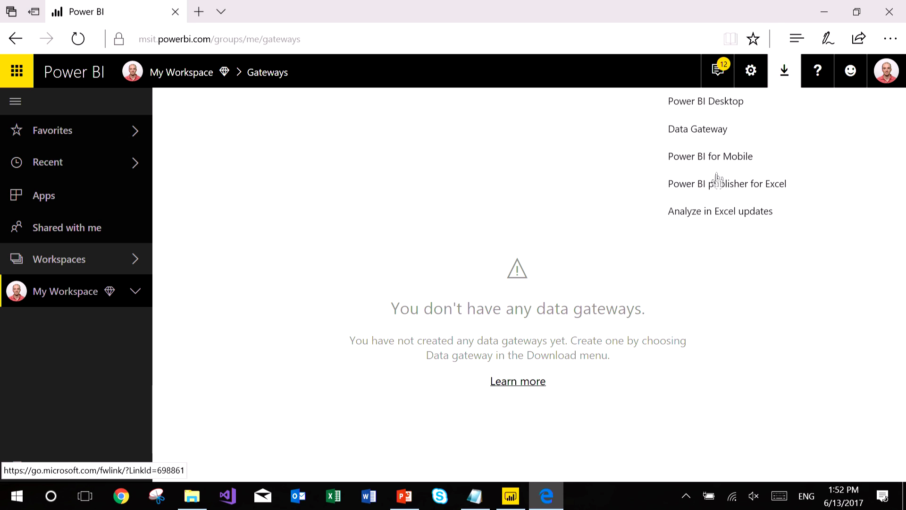
{"action": "left_click", "coordinate": [457, 190]}
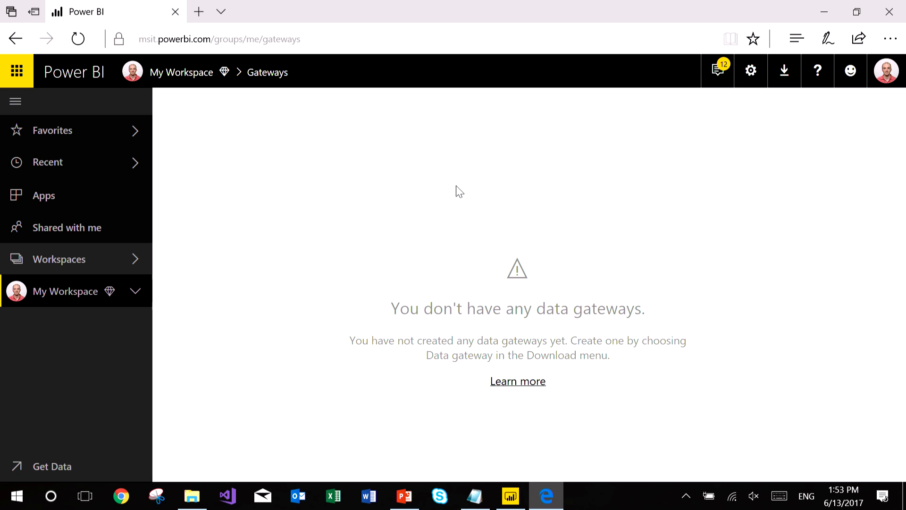
- Switch to the PowerPoint presentation and start the slide show from the SAP HANA Connector demo slide
{"action": "key", "text": "alt+Tab"}
{"action": "key", "text": "alt+Tab"}
{"action": "key", "text": "alt+Tab"}
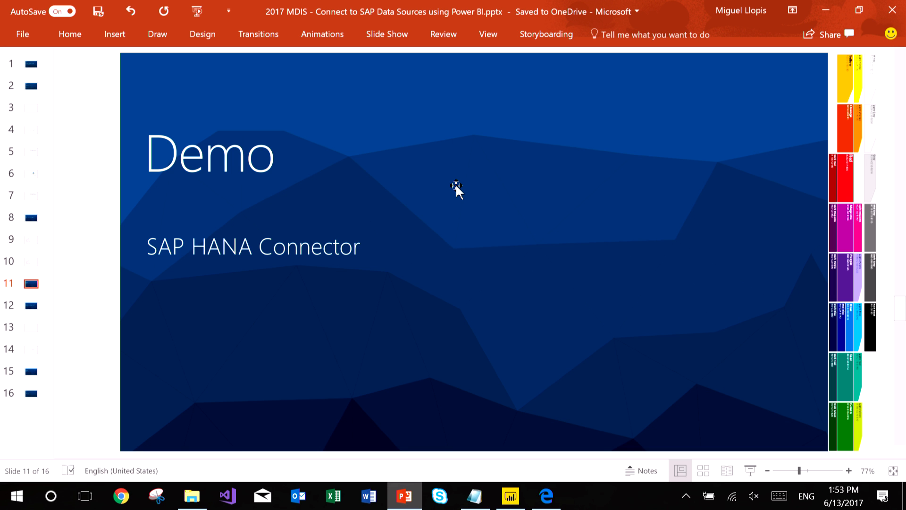
{"action": "left_click", "coordinate": [751, 471]}
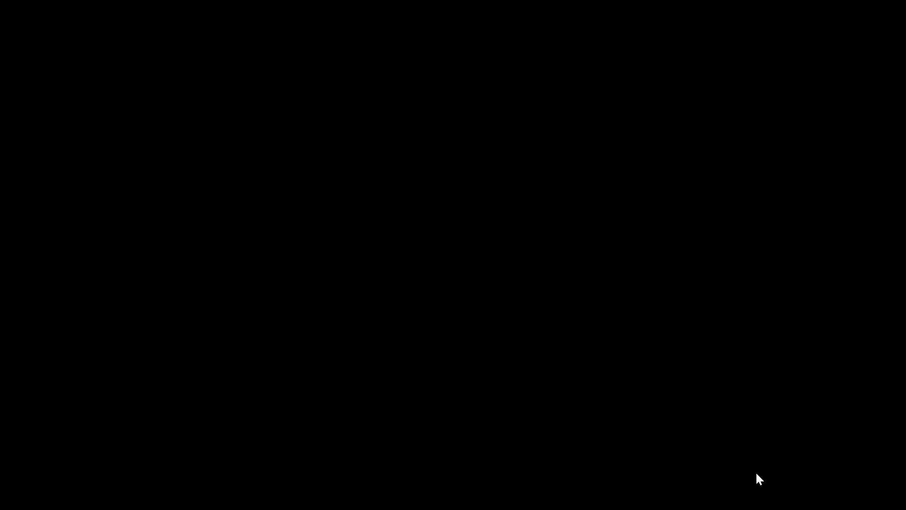
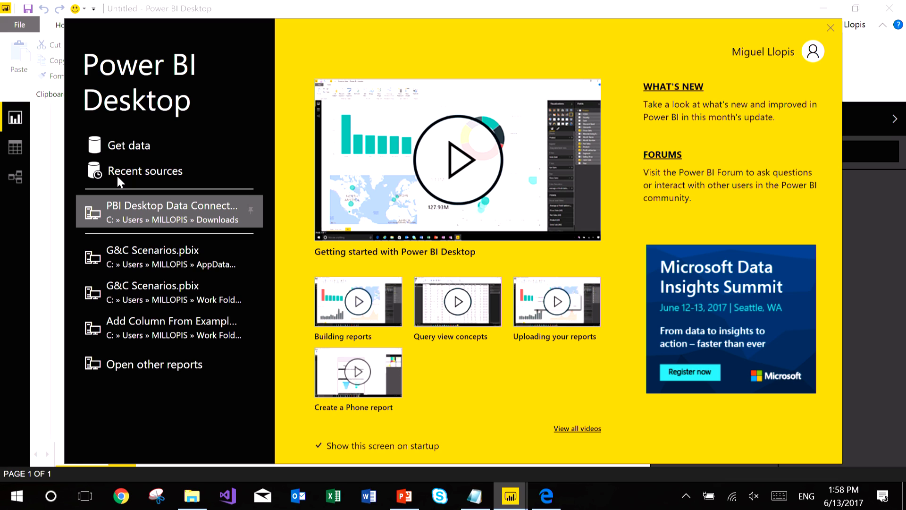
- Start a new Power BI Desktop data connection to an SAP Business Warehouse server
{"action": "left_click", "coordinate": [139, 150]}
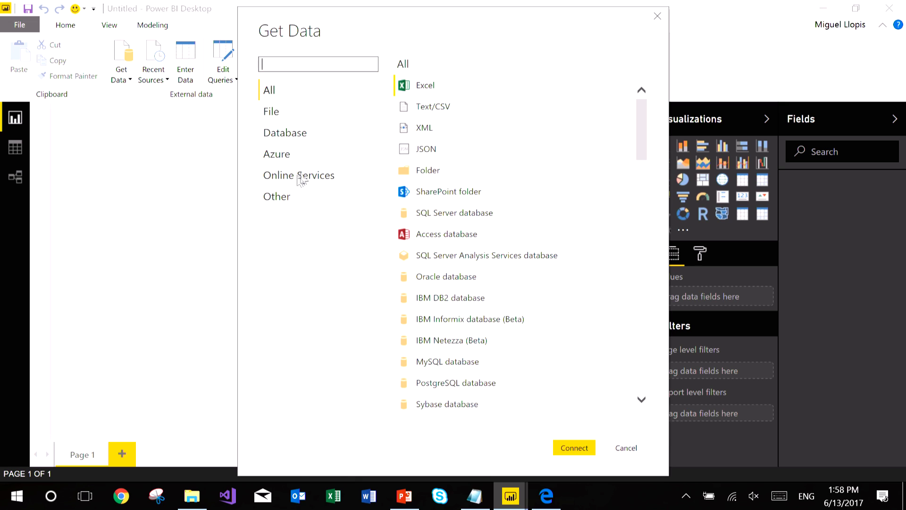
{"action": "left_click", "coordinate": [293, 133]}
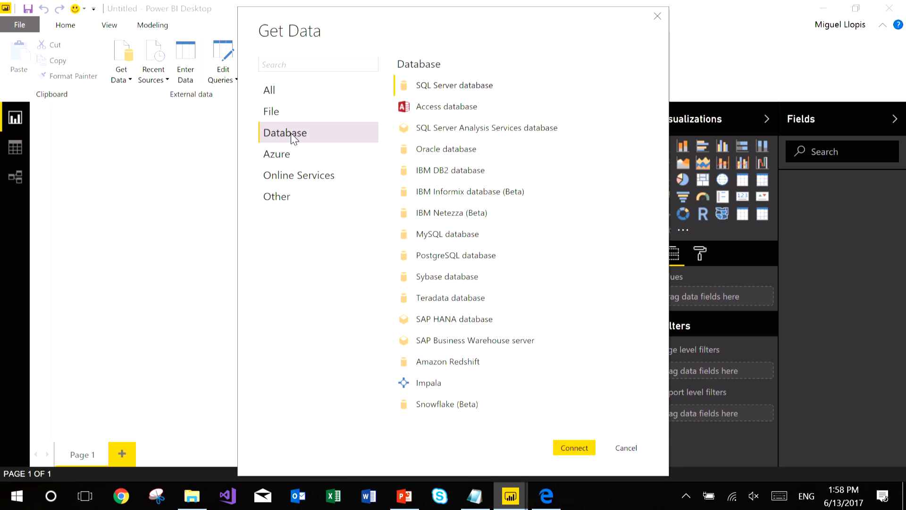
{"action": "left_click", "coordinate": [450, 344]}
{"action": "left_click", "coordinate": [572, 451]}
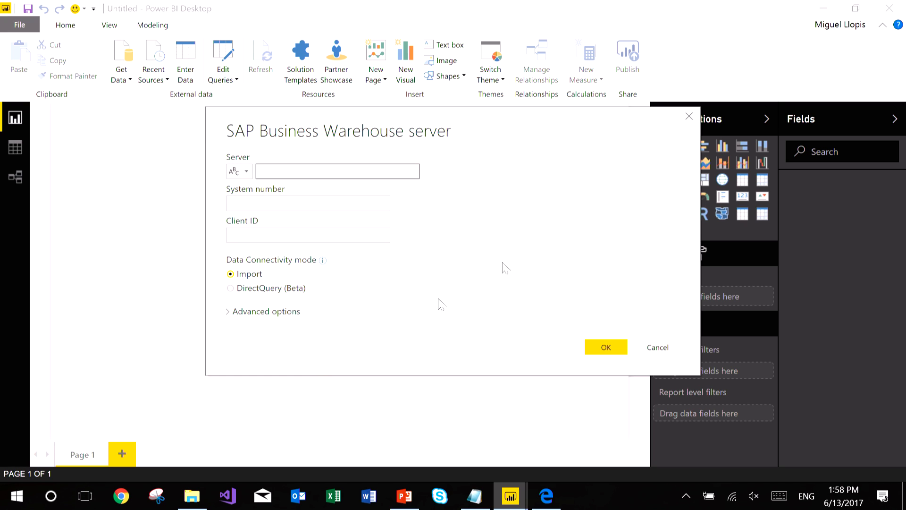
- Enter sapbw73 as the server, 00 as the system number and 900 as the client ID
{"action": "type", "text": "sapbw73"}
{"action": "key", "text": "Tab"}
{"action": "type", "text": "00"}
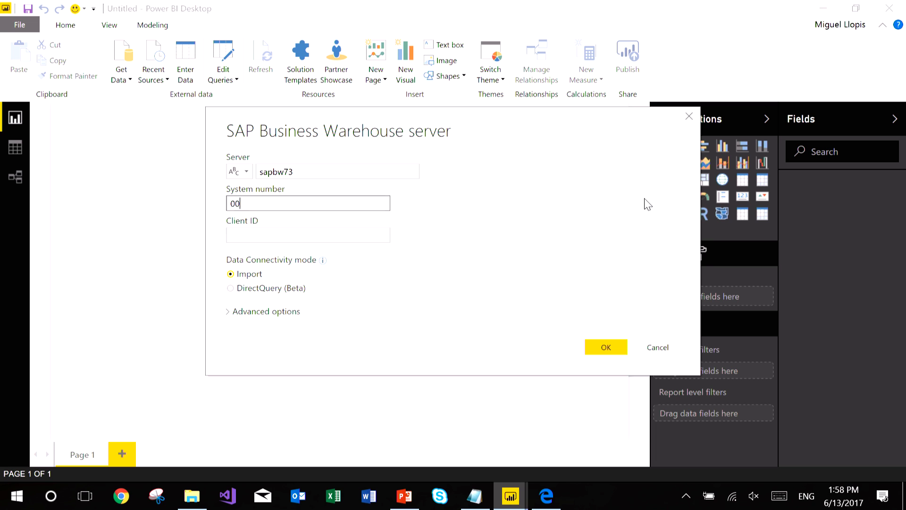
{"action": "key", "text": "Tab"}
{"action": "type", "text": "900"}
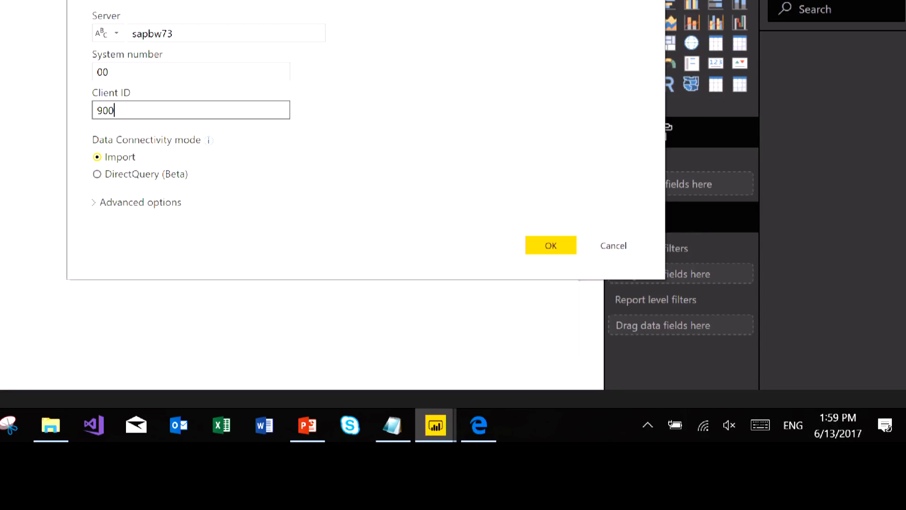
{"action": "left_click_drag", "start_coordinate": [166, 179], "coordinate": [276, 188]}
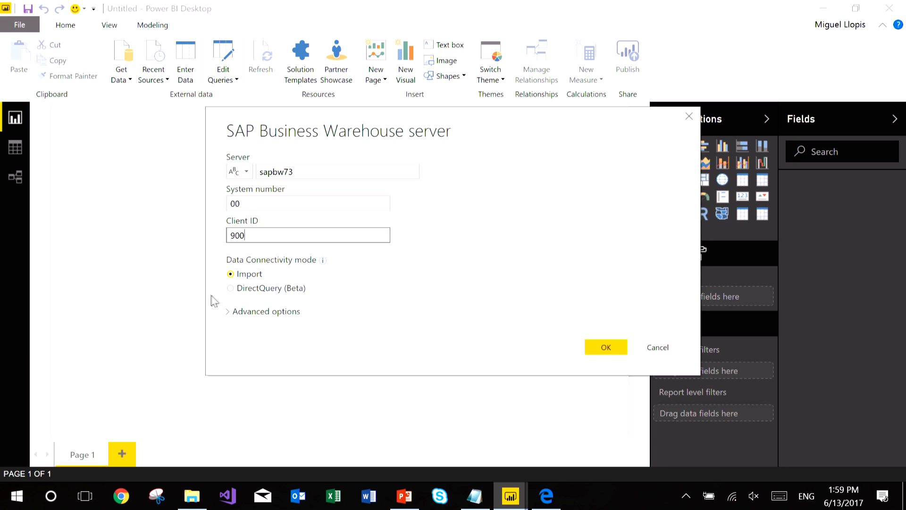
- Choose DirectQuery (Beta) as the data connectivity mode and expand the advanced connection options
{"action": "left_click", "coordinate": [231, 289]}
{"action": "left_click", "coordinate": [228, 314]}
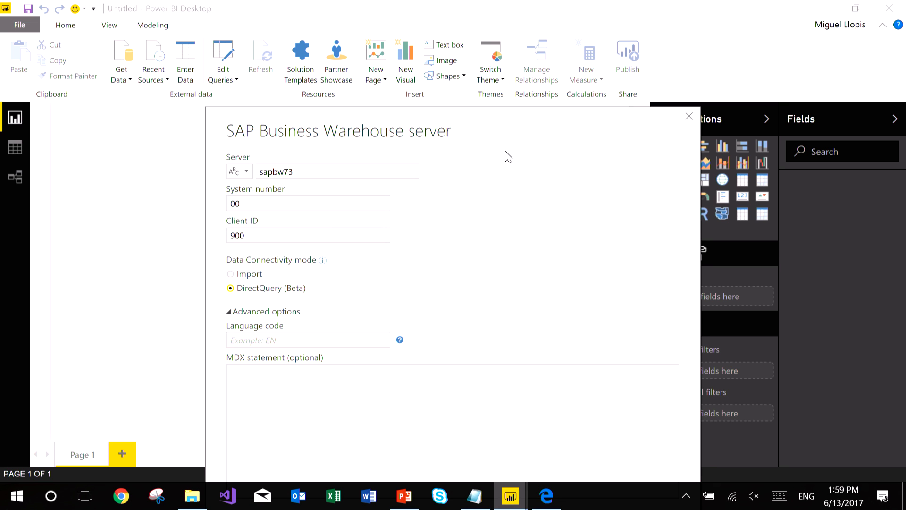
{"action": "left_click_drag", "start_coordinate": [437, 48], "coordinate": [455, 48]}
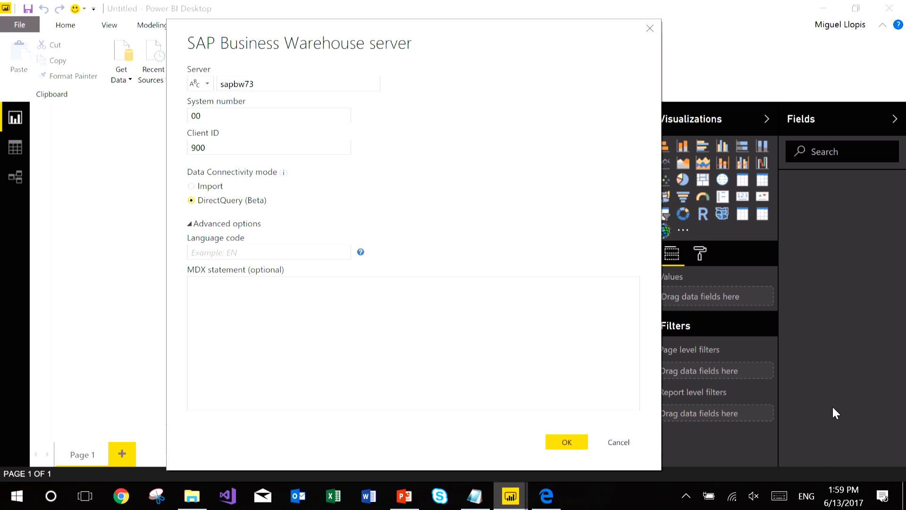
- Set the data connectivity mode to Import and look over the Windows input languages for the optional language code
{"action": "left_click", "coordinate": [807, 497]}
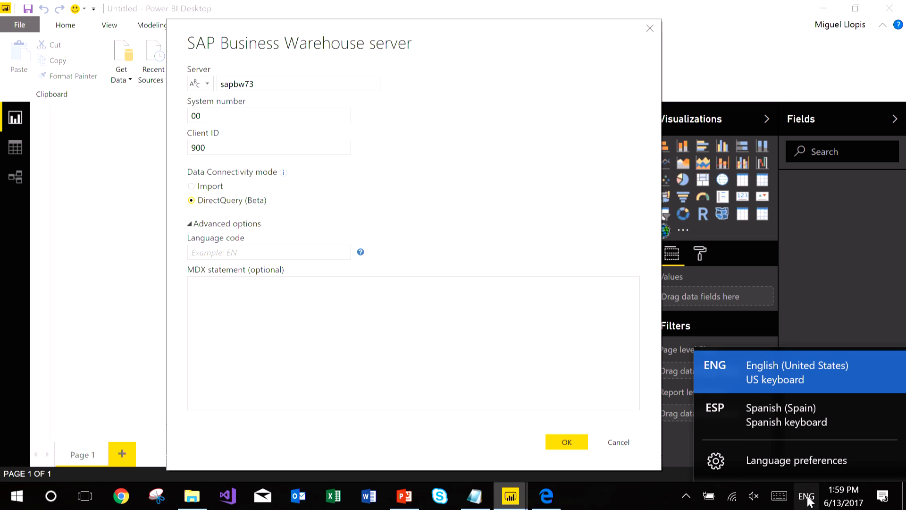
{"action": "left_click", "coordinate": [808, 497]}
{"action": "left_click", "coordinate": [192, 187]}
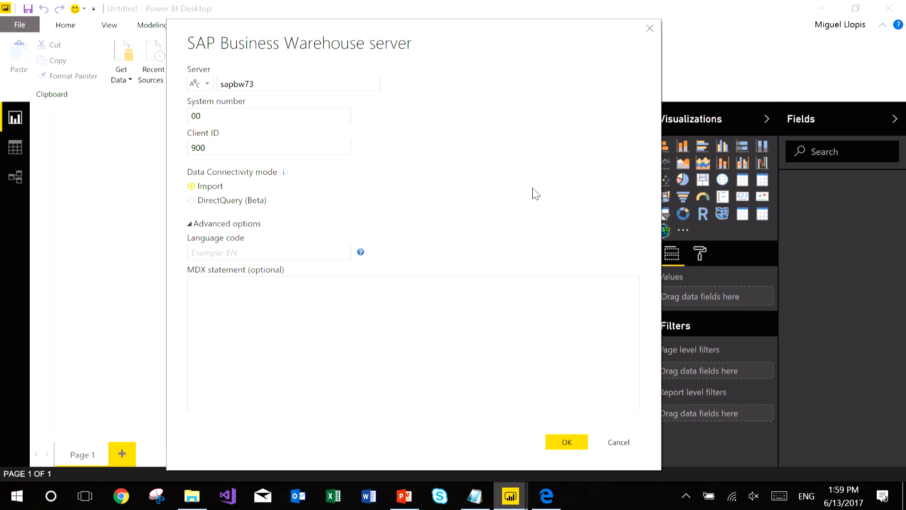
{"action": "left_click", "coordinate": [805, 499]}
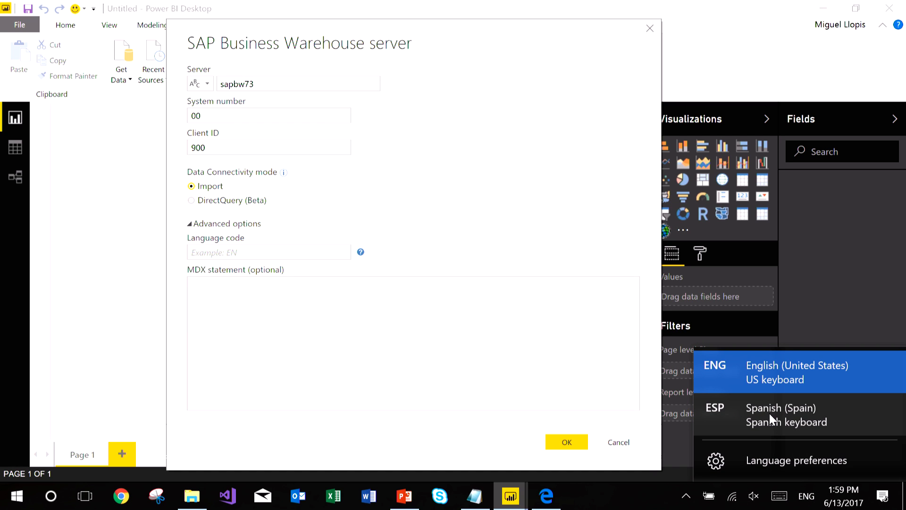
{"action": "left_click", "coordinate": [556, 204]}
{"action": "left_click", "coordinate": [268, 250]}
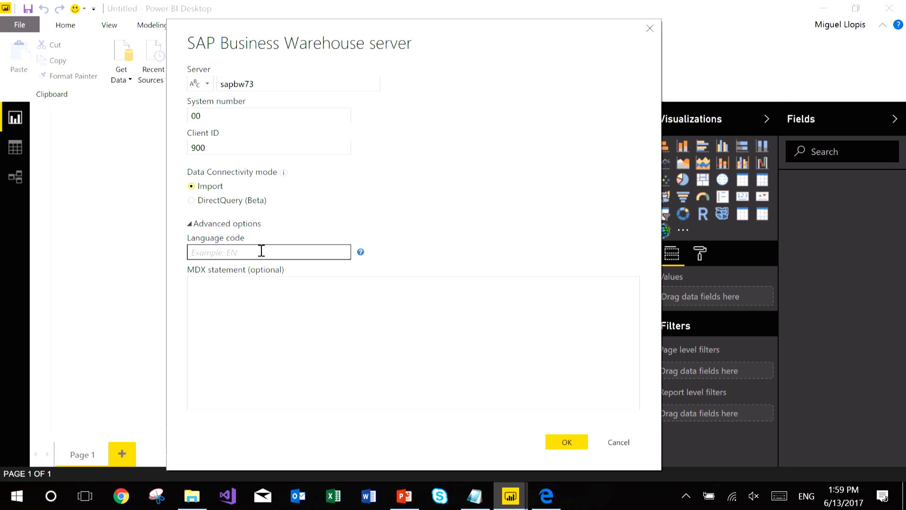
- Consult SAP's Supported Languages in Unicode SAP Systems document from the language code help and return to the connection dialog
{"action": "left_click", "coordinate": [361, 252]}
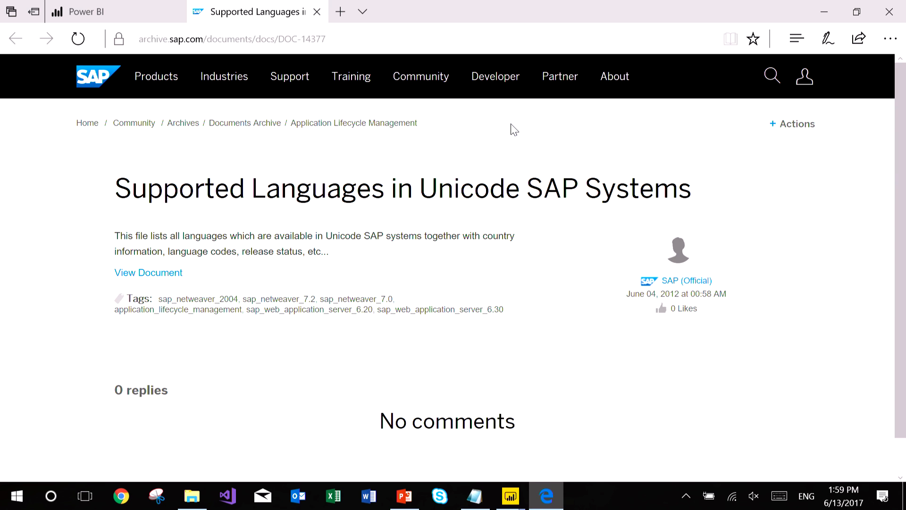
{"action": "left_click", "coordinate": [168, 279]}
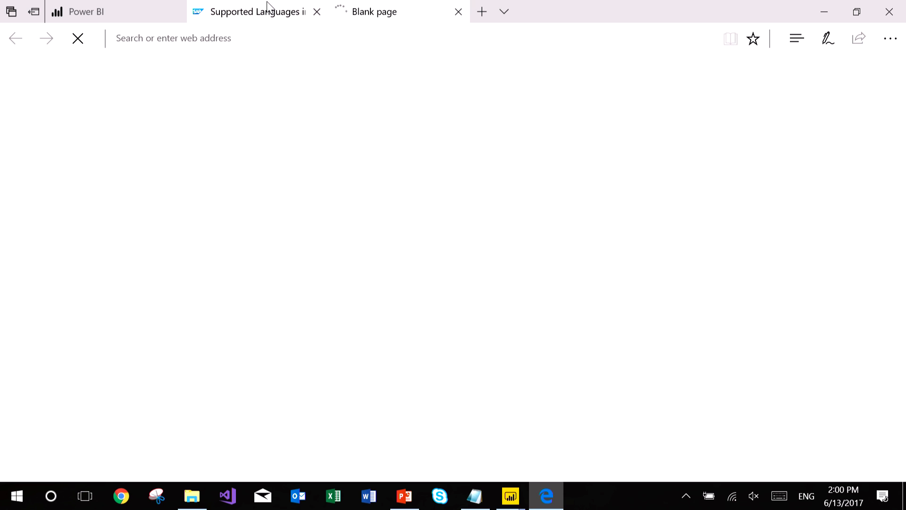
{"action": "mouse_move", "coordinate": [267, 5]}
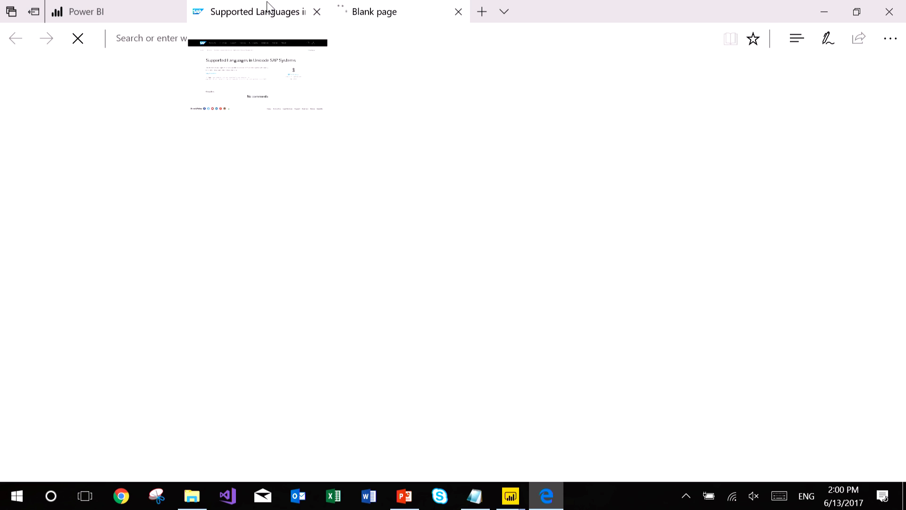
{"action": "key", "text": "alt+Tab"}
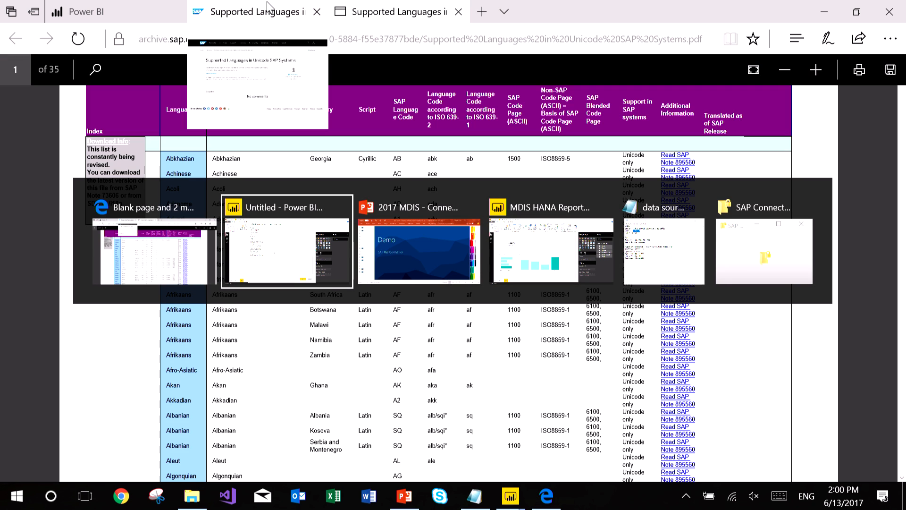
{"action": "key", "text": "alt+Tab"}
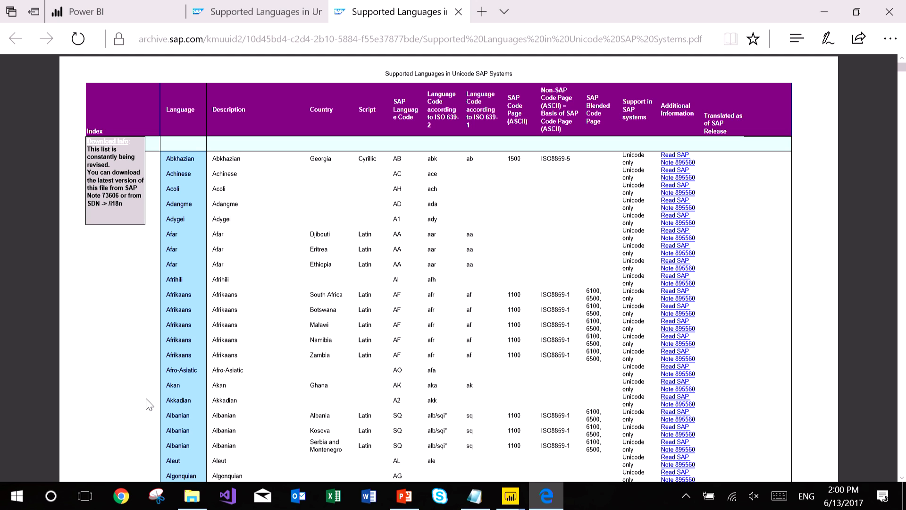
{"action": "key", "text": "alt+Tab"}
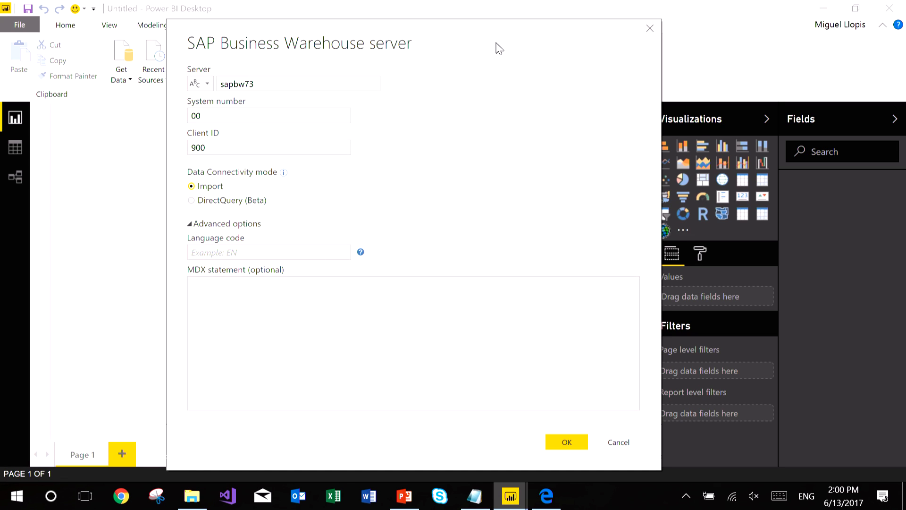
- Set the data connectivity mode to DirectQuery (Beta) and submit the SAP Business Warehouse server settings
{"action": "left_click_drag", "start_coordinate": [496, 44], "coordinate": [487, 24]}
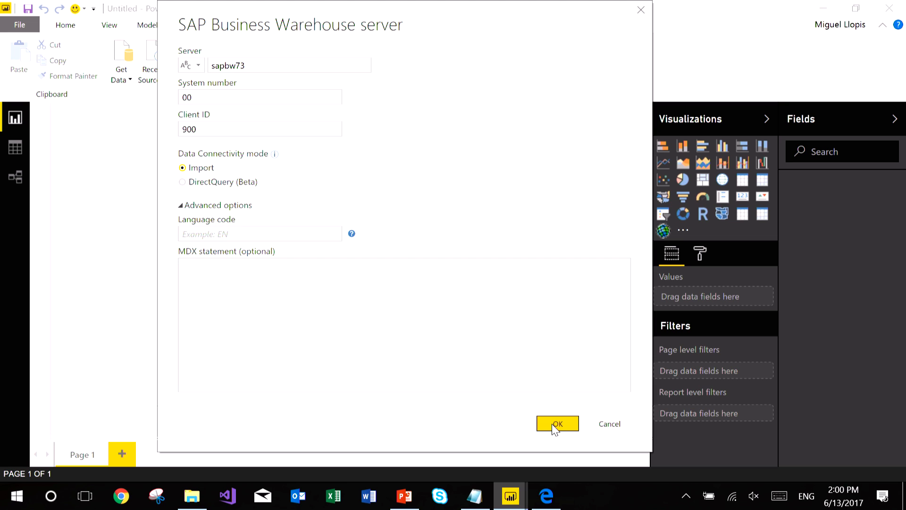
{"action": "left_click", "coordinate": [235, 185]}
{"action": "left_click", "coordinate": [558, 424]}
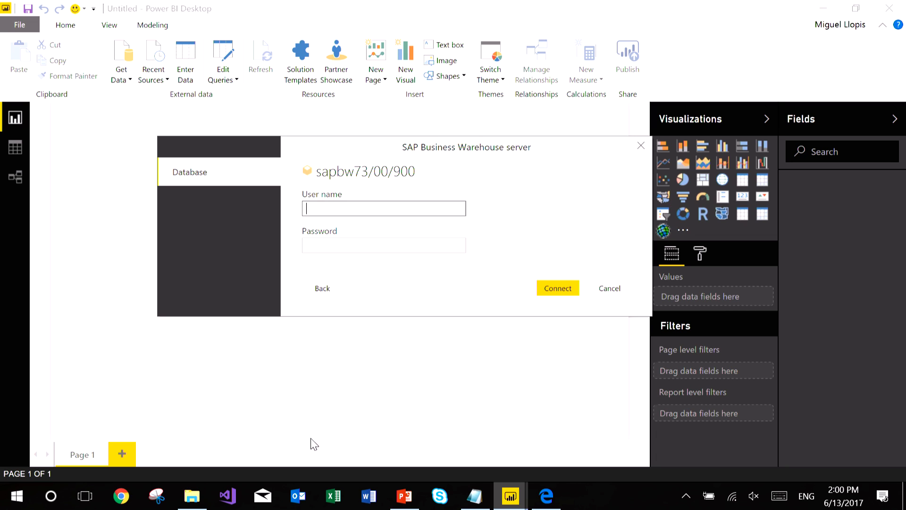
- Sign in to the sapbw73 server with the database user name and password
{"action": "type", "text": "biuser"}
{"action": "key", "text": "Tab"}
{"action": "type", "text": "••••••"}
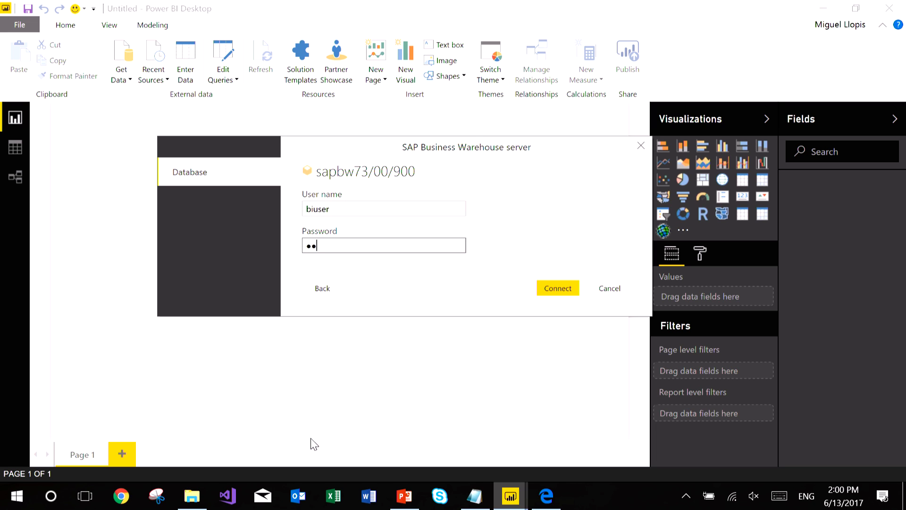
{"action": "left_click", "coordinate": [568, 283]}
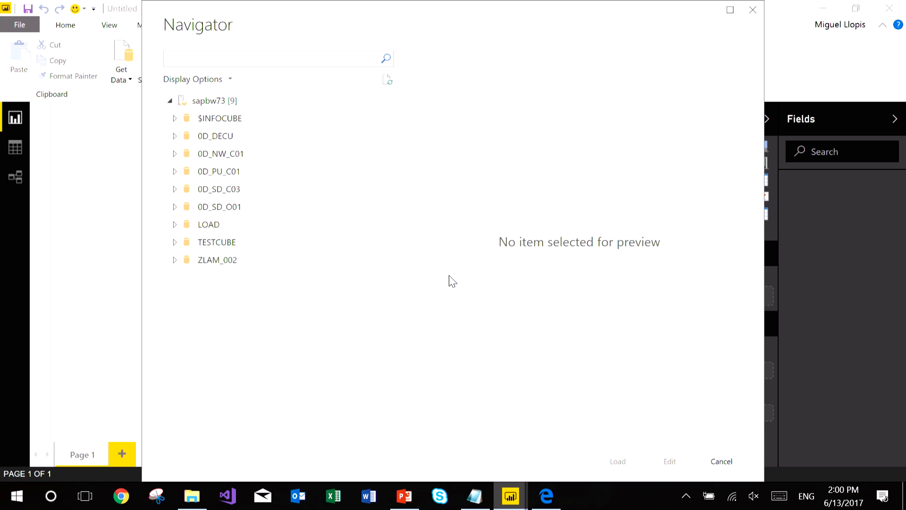
- Expand the 0D_DECU cube and select its Sales Overview query for preview
{"action": "left_click", "coordinate": [174, 137]}
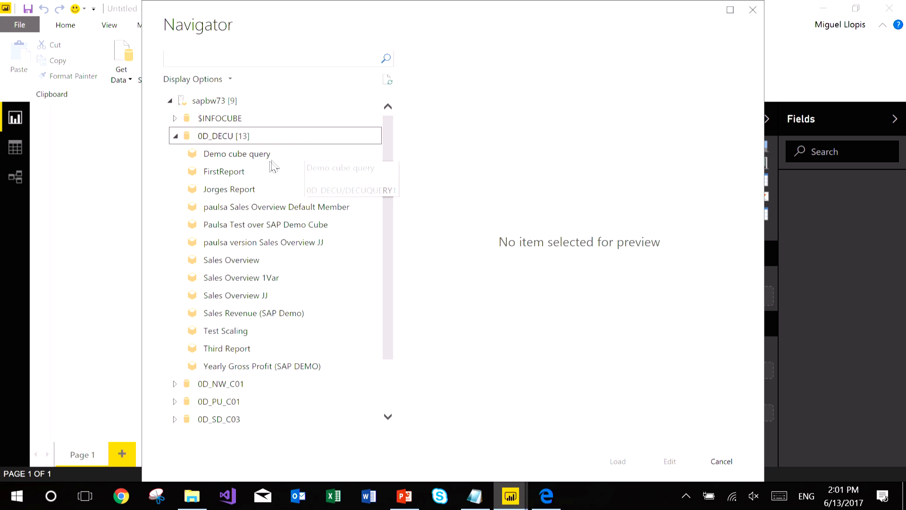
{"action": "left_click", "coordinate": [253, 263]}
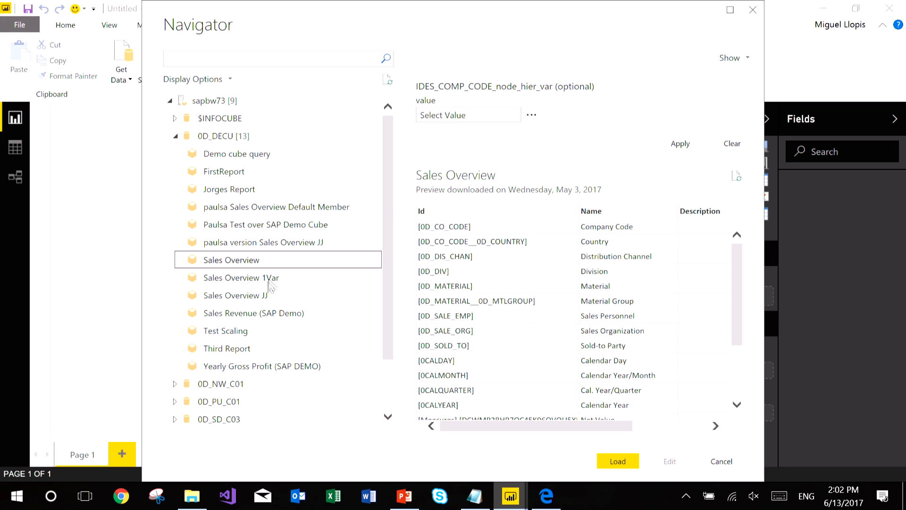
- Review the available company code values for the optional IDES_COMP_CODE_node_hier_var variable without choosing one
{"action": "left_click", "coordinate": [531, 116]}
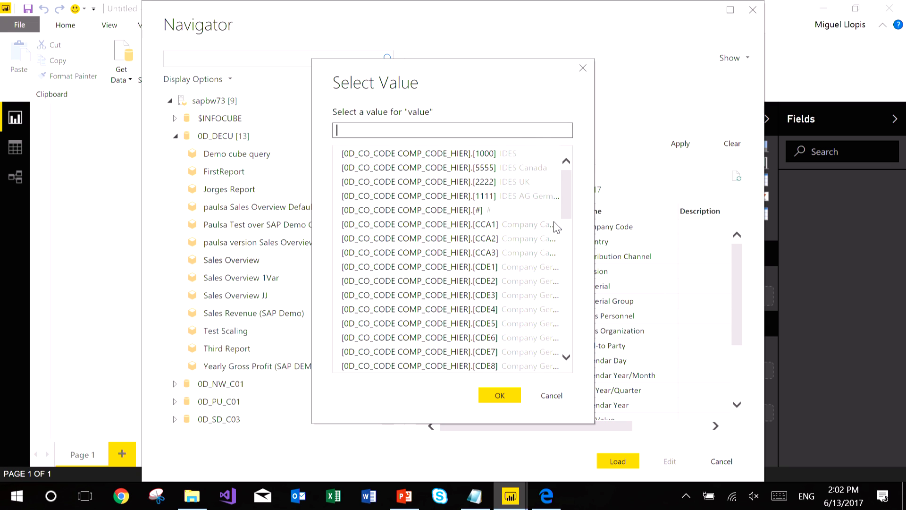
{"action": "left_click", "coordinate": [557, 397]}
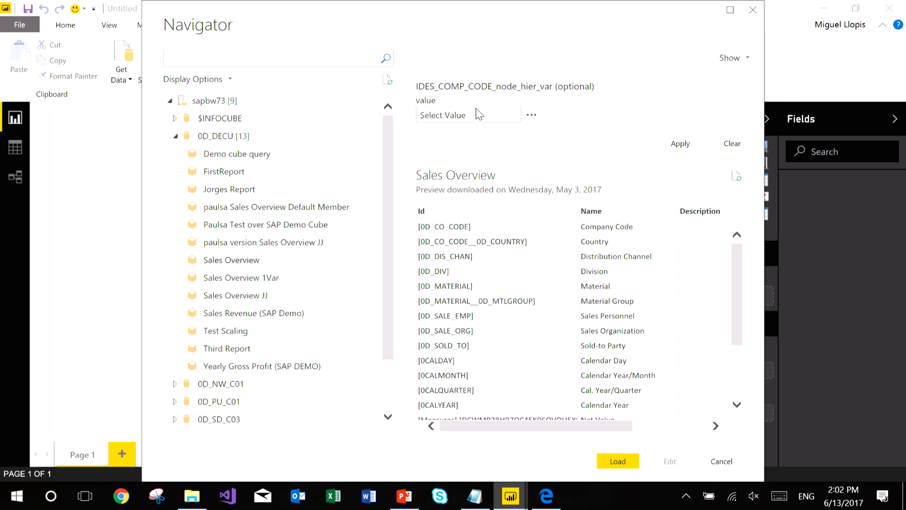
{"action": "left_click", "coordinate": [532, 116]}
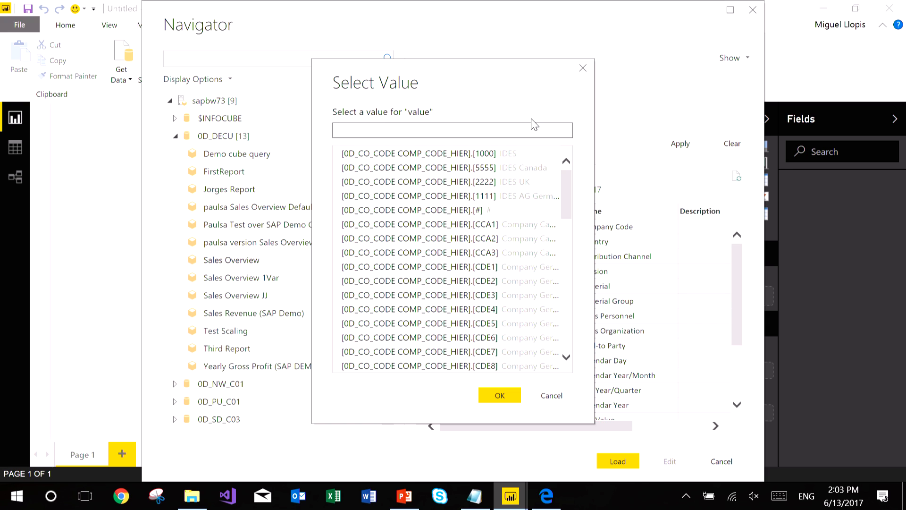
{"action": "left_click", "coordinate": [551, 395]}
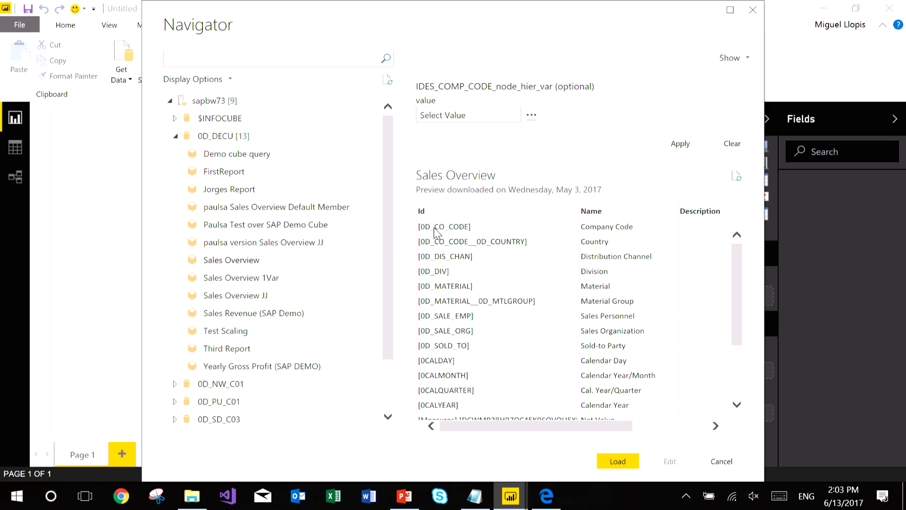
- Maximize the Navigator, review the dimensions and measures of Sales Overview, and load the query
{"action": "left_click", "coordinate": [731, 10]}
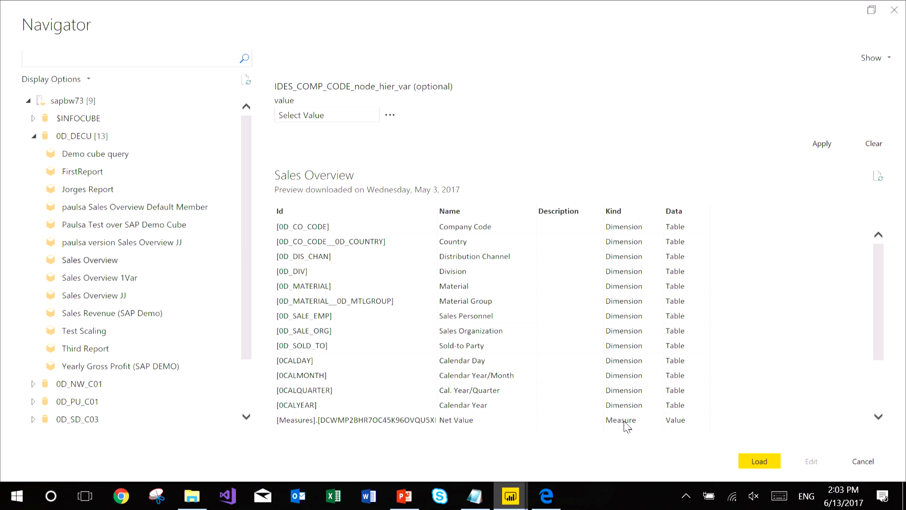
{"action": "scroll", "coordinate": [881, 393], "scroll_direction": "down", "scroll_amount": 2}
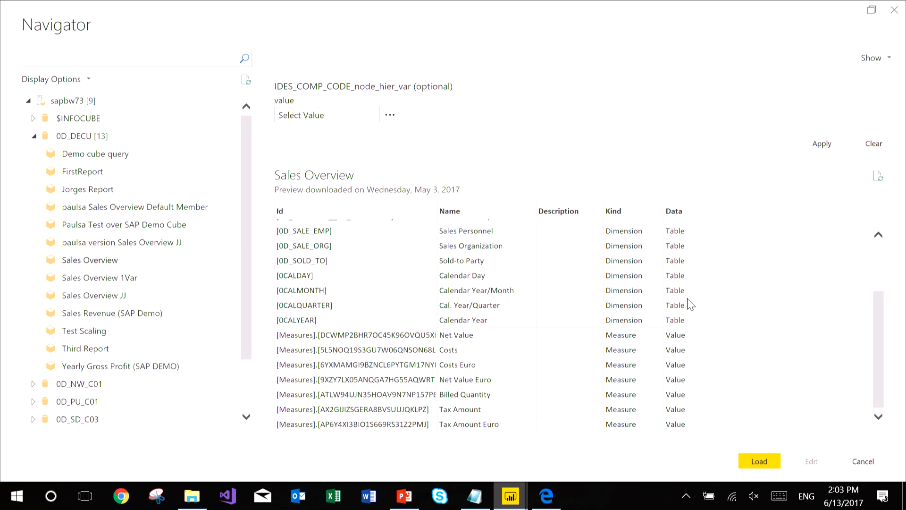
{"action": "scroll", "coordinate": [885, 254], "scroll_direction": "up", "scroll_amount": 1}
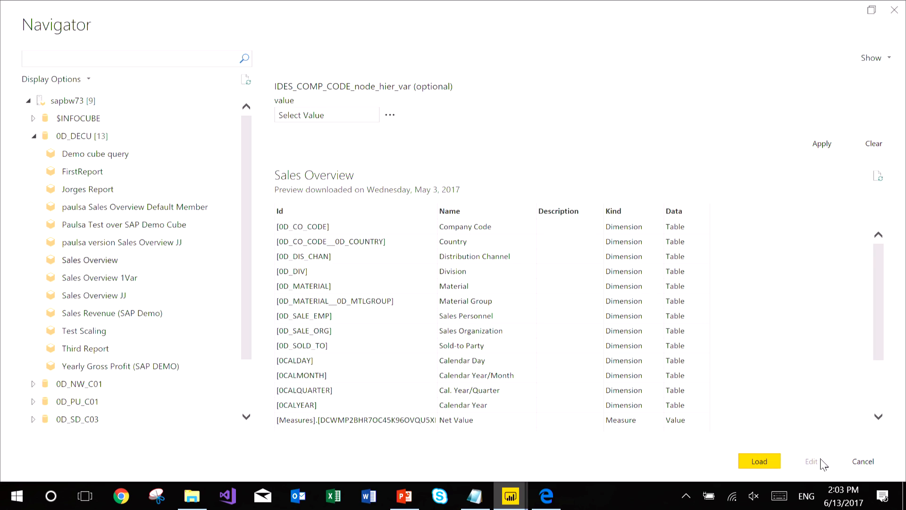
{"action": "left_click", "coordinate": [760, 461]}
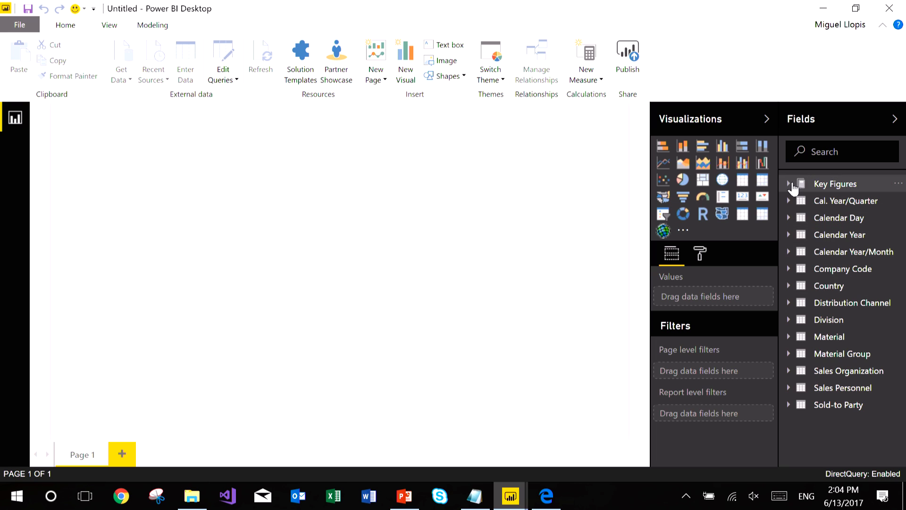
- Create a card visual showing Billed Quantity from Key Figures, widen it and place it near the page's upper-left corner
{"action": "left_click", "coordinate": [789, 184]}
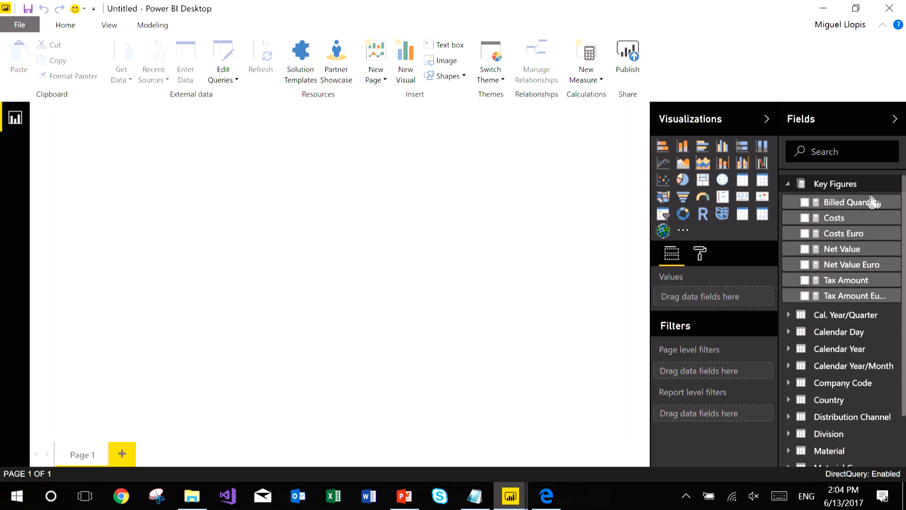
{"action": "left_click_drag", "start_coordinate": [865, 208], "coordinate": [170, 183]}
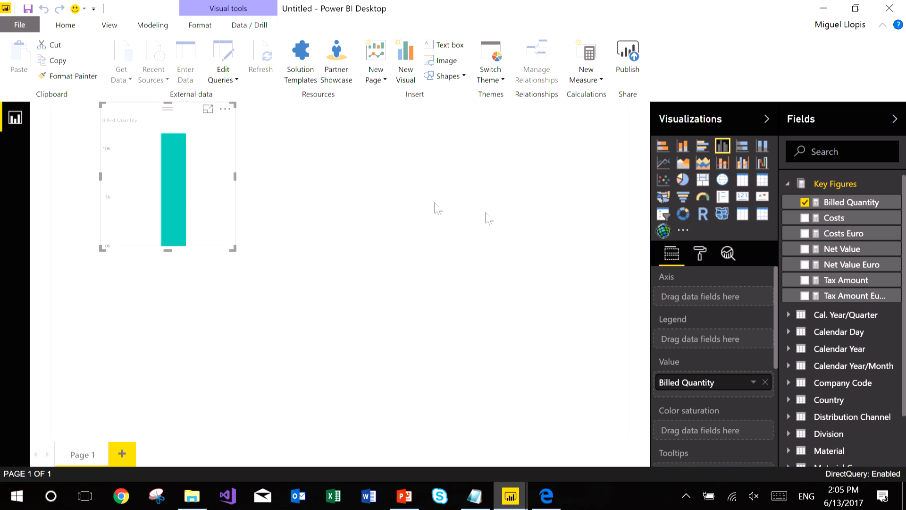
{"action": "left_click", "coordinate": [742, 197]}
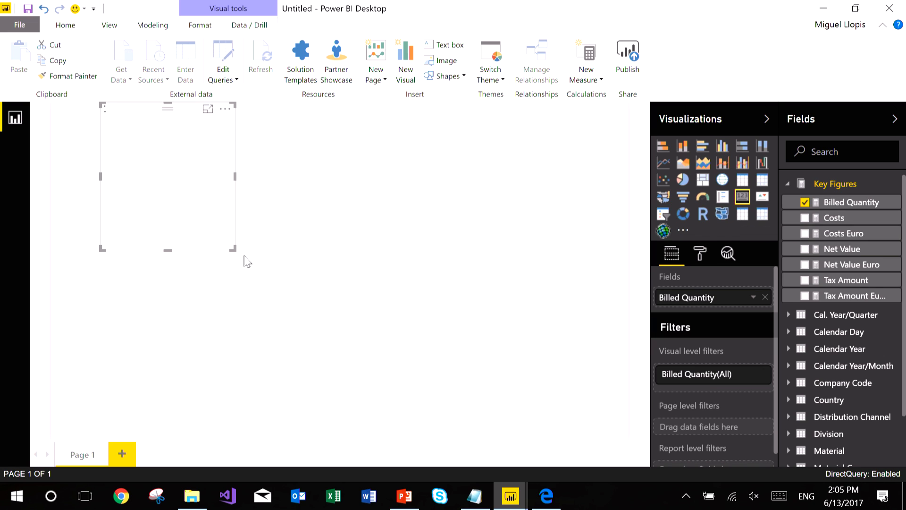
{"action": "left_click_drag", "start_coordinate": [331, 233], "coordinate": [318, 232]}
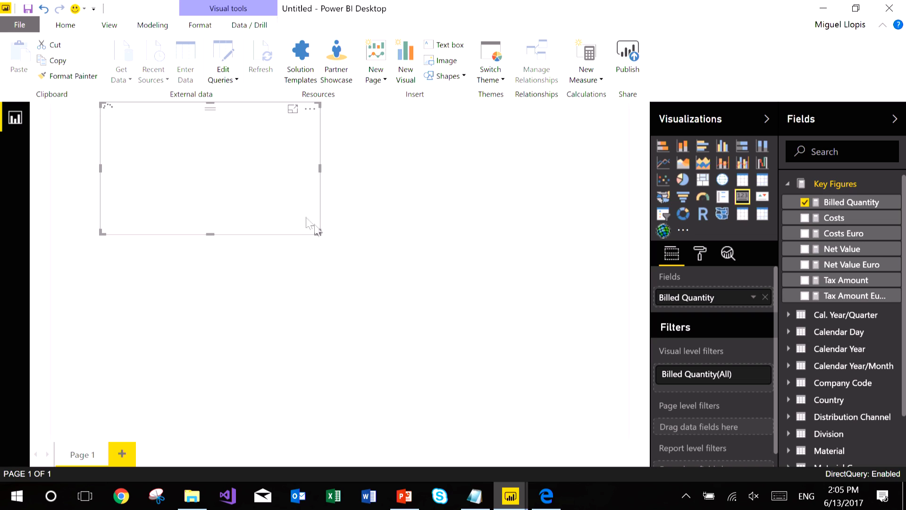
{"action": "left_click_drag", "start_coordinate": [241, 115], "coordinate": [196, 129]}
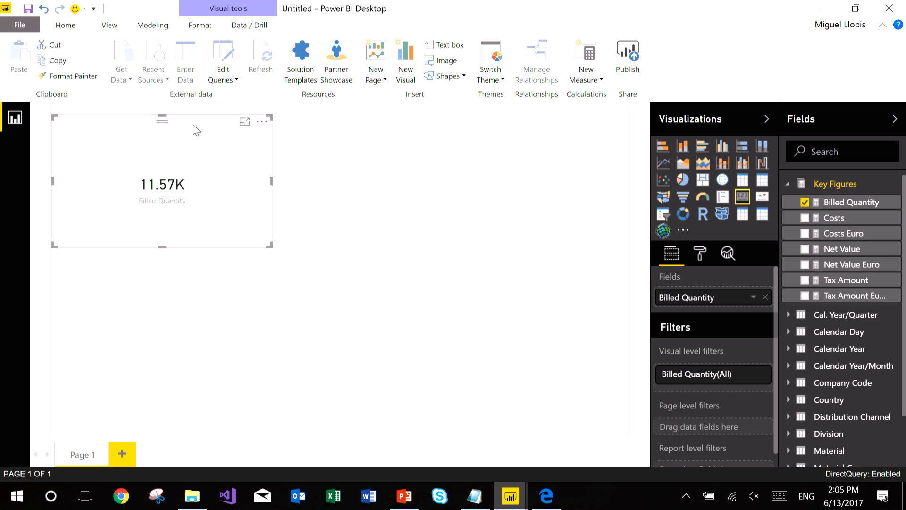
{"action": "left_click", "coordinate": [310, 338]}
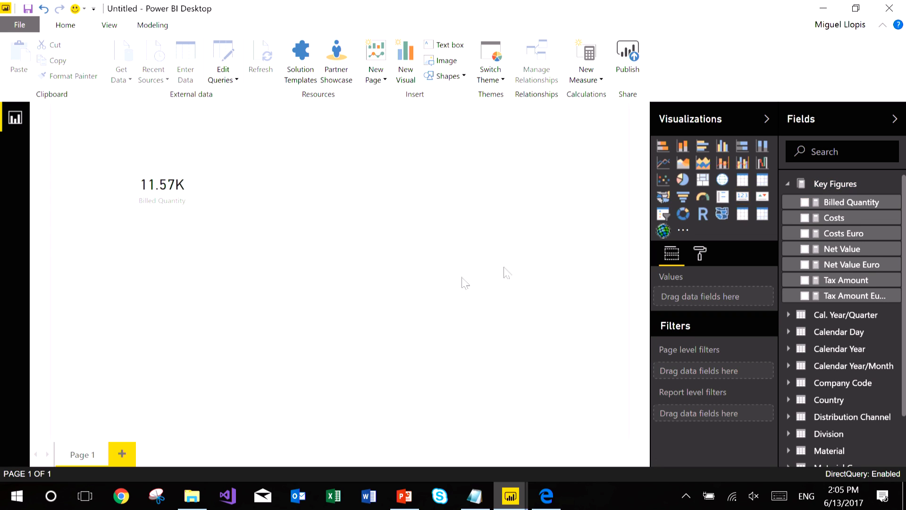
- Add a stacked bar chart beside the card with Billed Quantity as value and the Distribution Channel level as axis
{"action": "left_click", "coordinate": [665, 149]}
{"action": "left_click_drag", "start_coordinate": [137, 256], "coordinate": [313, 136]}
{"action": "left_click_drag", "start_coordinate": [357, 263], "coordinate": [377, 319]}
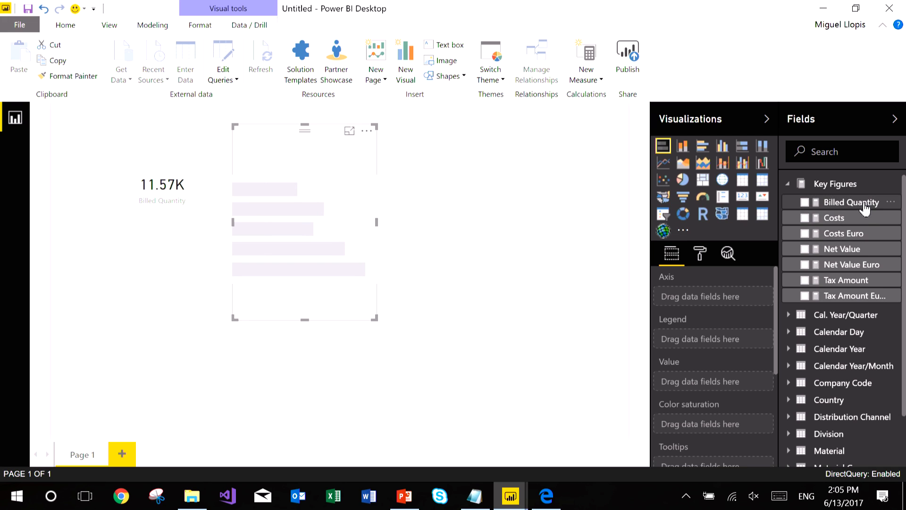
{"action": "left_click_drag", "start_coordinate": [868, 203], "coordinate": [722, 390]}
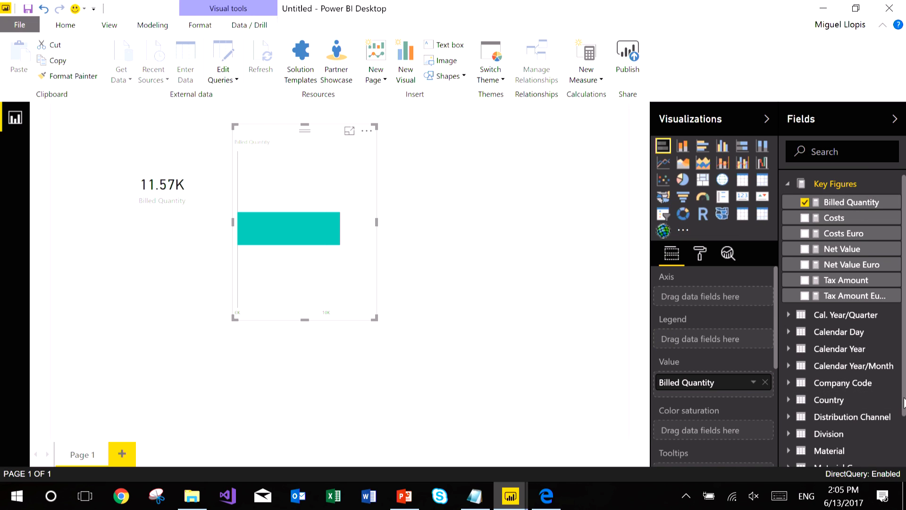
{"action": "scroll", "coordinate": [901, 401], "scroll_direction": "down", "scroll_amount": 3}
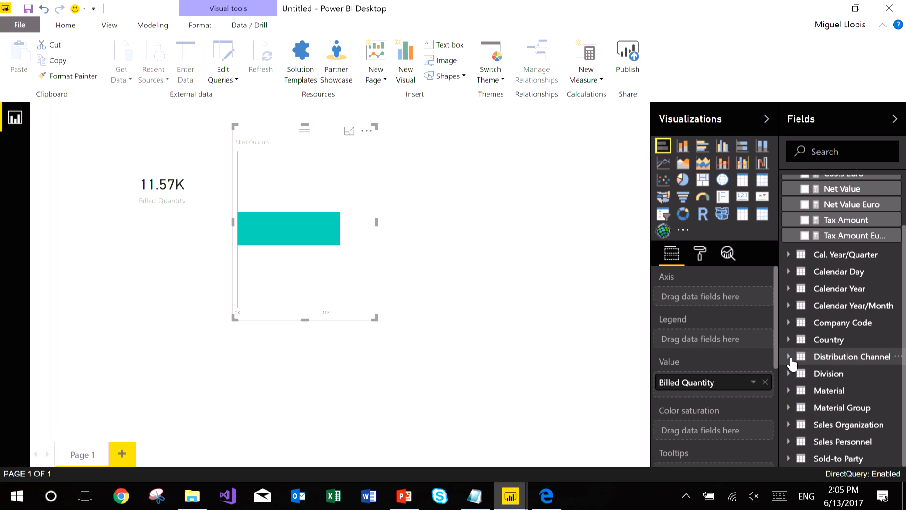
{"action": "left_click", "coordinate": [789, 357]}
{"action": "left_click_drag", "start_coordinate": [833, 375], "coordinate": [705, 301]}
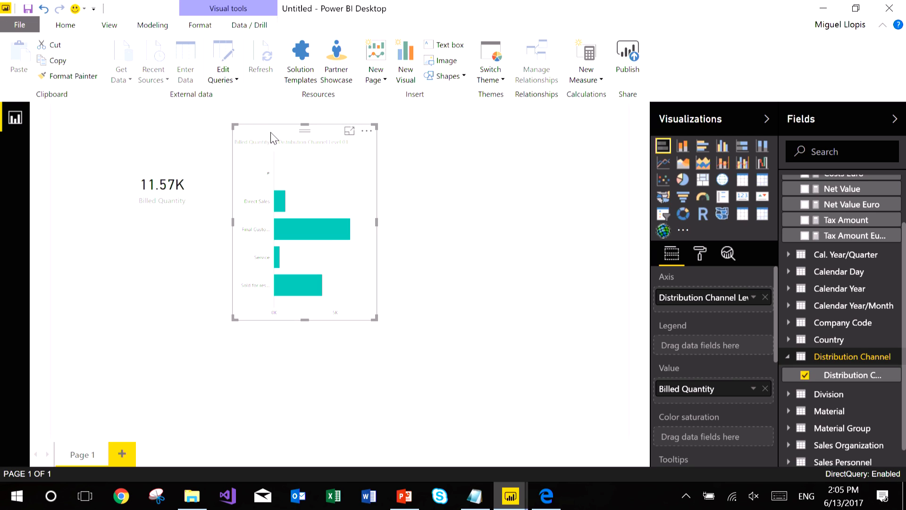
- Sort the distribution channel bar chart by Billed Quantity and move it below the card
{"action": "left_click", "coordinate": [367, 132]}
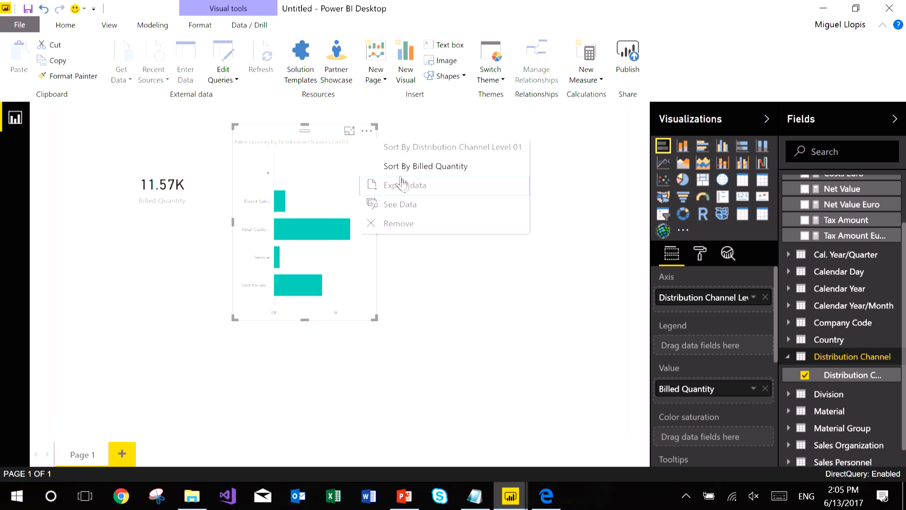
{"action": "left_click", "coordinate": [432, 167]}
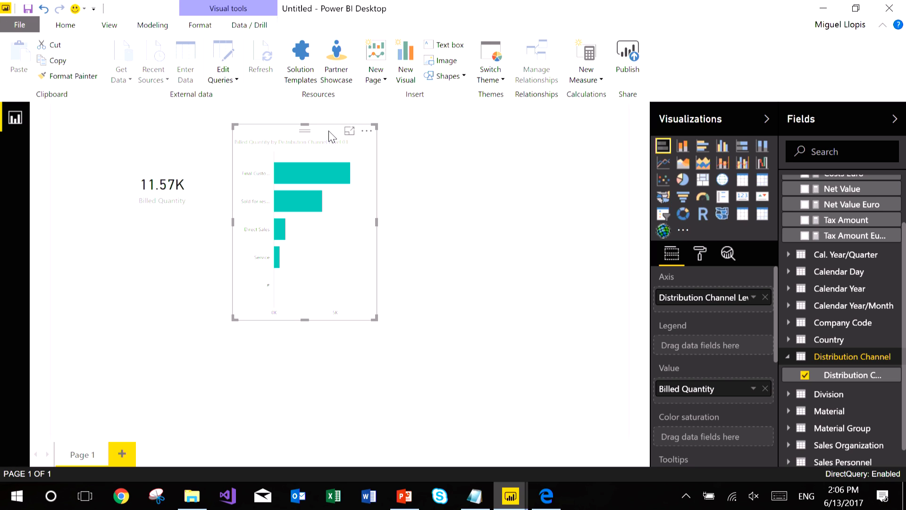
{"action": "left_click_drag", "start_coordinate": [329, 137], "coordinate": [181, 239]}
{"action": "left_click", "coordinate": [319, 266]}
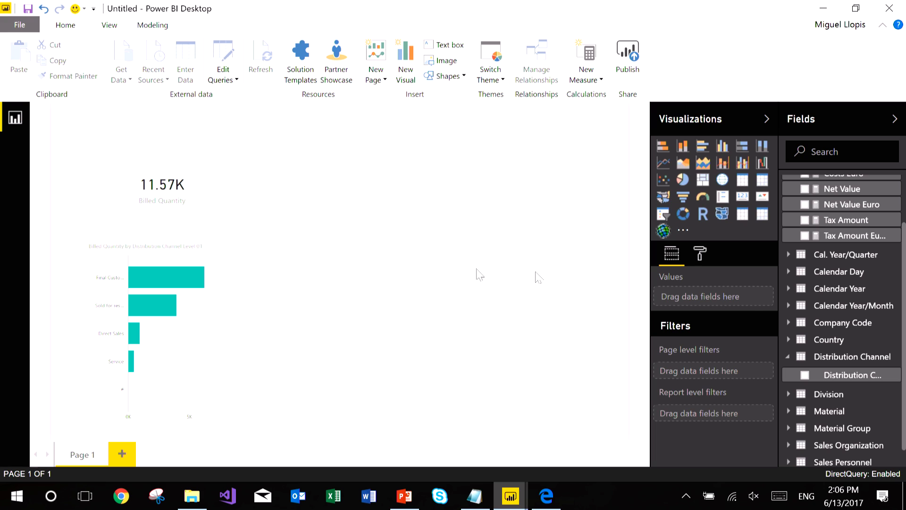
- Add a map visual from the Country table's PM_Country hierarchy, place it beside the card and use the hierarchy as its location
{"action": "left_click", "coordinate": [789, 340]}
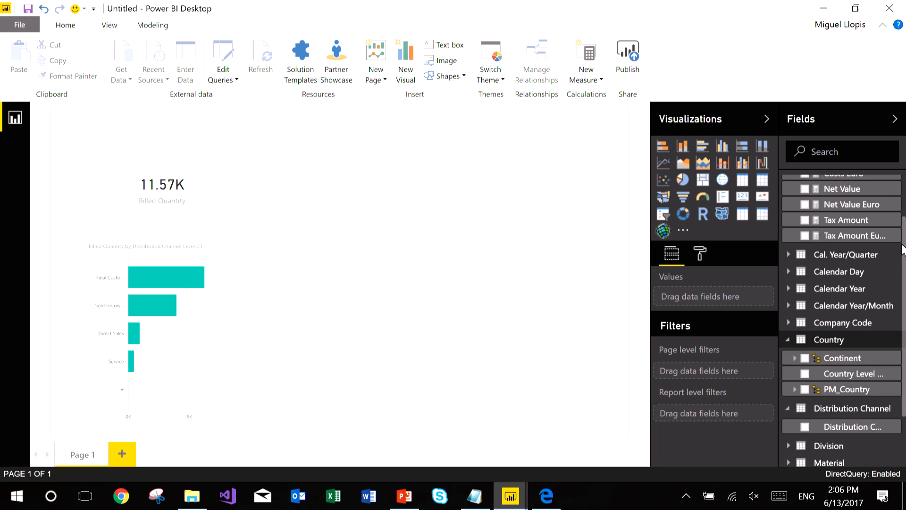
{"action": "scroll", "coordinate": [904, 274], "scroll_direction": "down", "scroll_amount": 3}
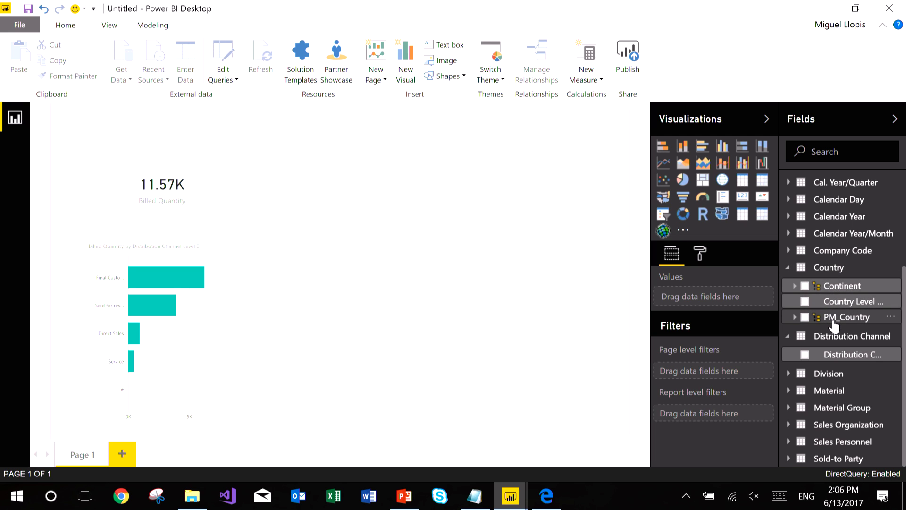
{"action": "left_click", "coordinate": [804, 318]}
{"action": "left_click_drag", "start_coordinate": [360, 245], "coordinate": [613, 113]}
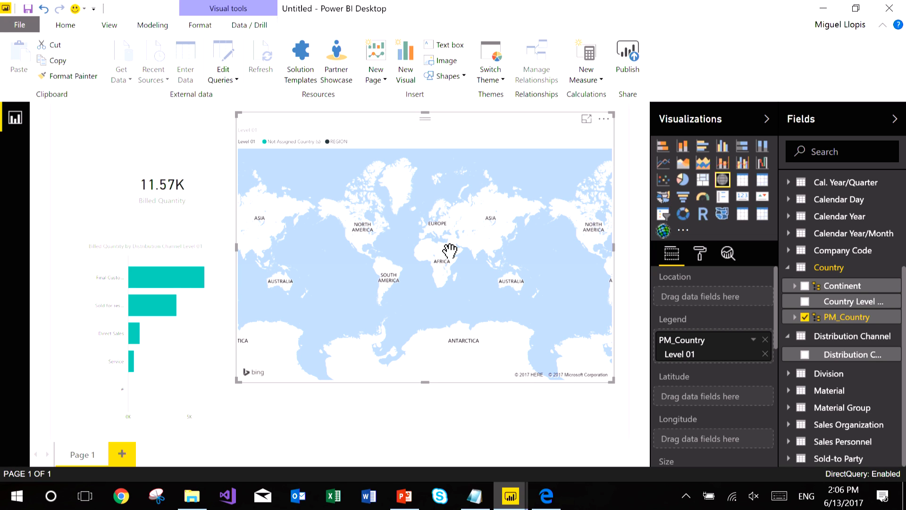
{"action": "left_click_drag", "start_coordinate": [695, 345], "coordinate": [694, 301]}
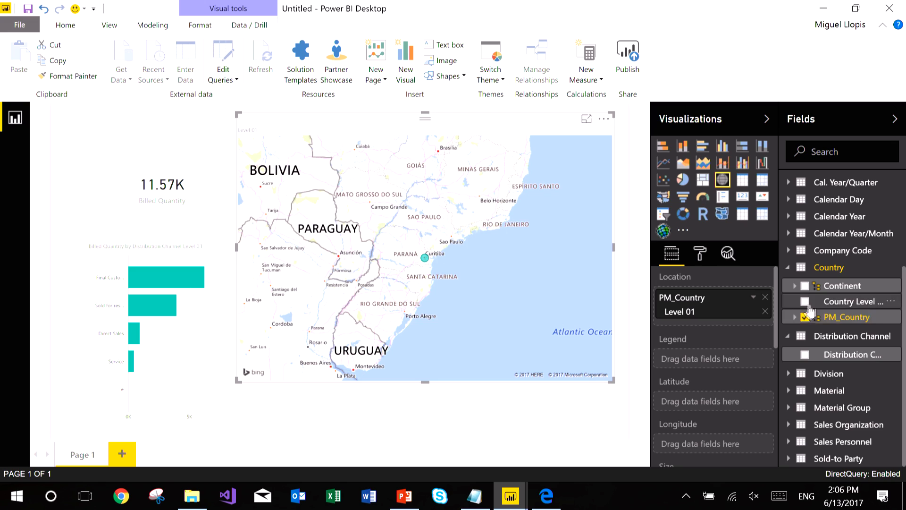
- Include Level 02 and Level 03 of the PM_Country hierarchy in the map's location
{"action": "left_click", "coordinate": [795, 317]}
{"action": "left_click", "coordinate": [811, 347]}
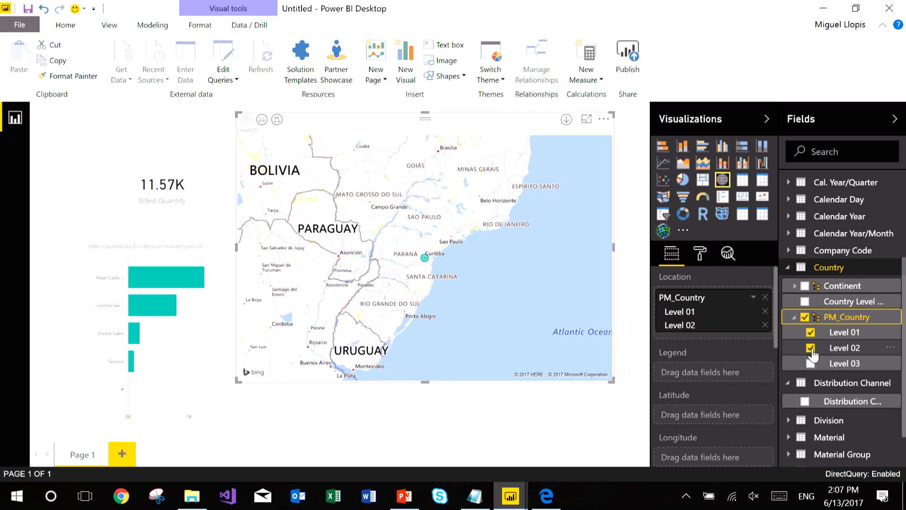
{"action": "left_click", "coordinate": [810, 365]}
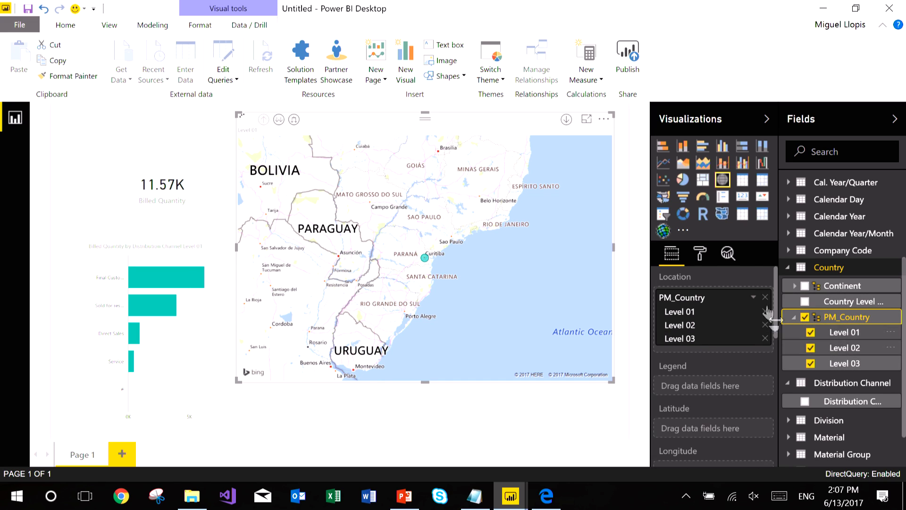
- Convert the map to a stacked column chart and add Billed Quantity as its value
{"action": "left_click", "coordinate": [683, 147]}
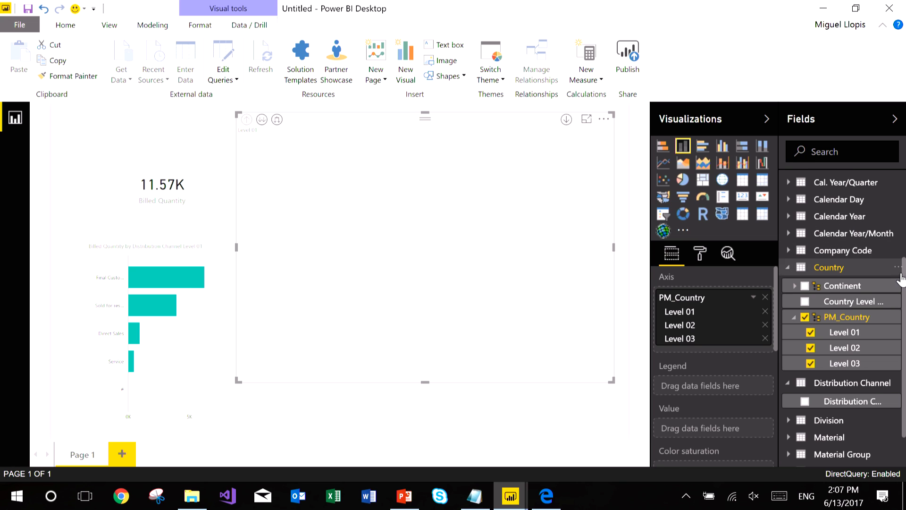
{"action": "left_click_drag", "start_coordinate": [904, 278], "coordinate": [903, 178]}
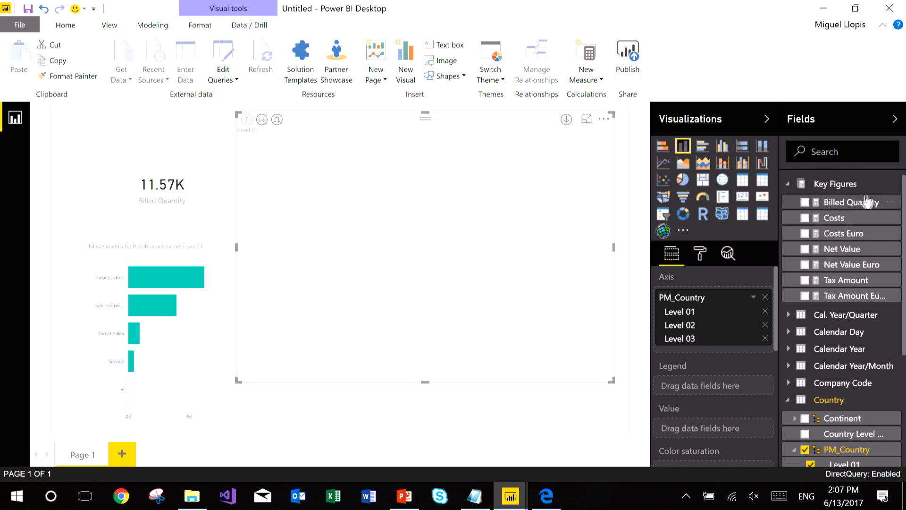
{"action": "left_click_drag", "start_coordinate": [836, 208], "coordinate": [710, 436]}
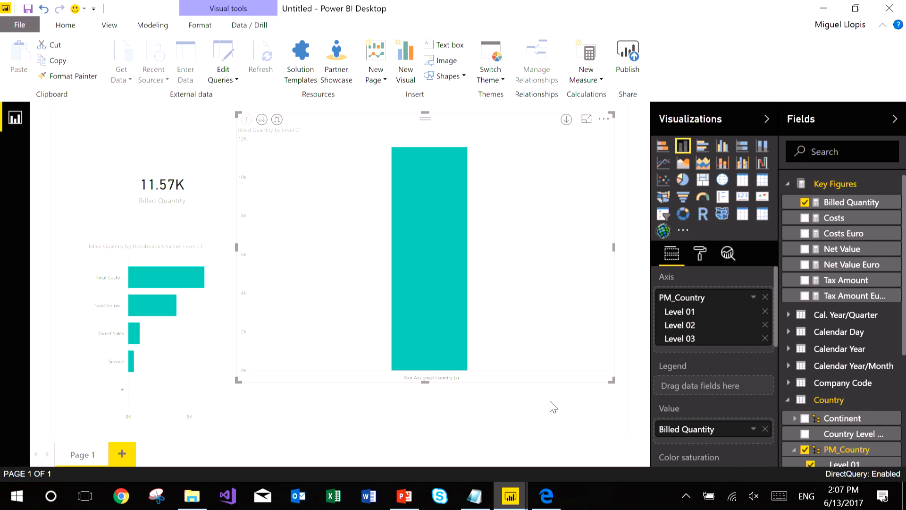
- Turn on drill-down mode for the column chart and drill down through the levels of the PM_Country hierarchy
{"action": "left_click", "coordinate": [566, 120]}
{"action": "left_click", "coordinate": [407, 207]}
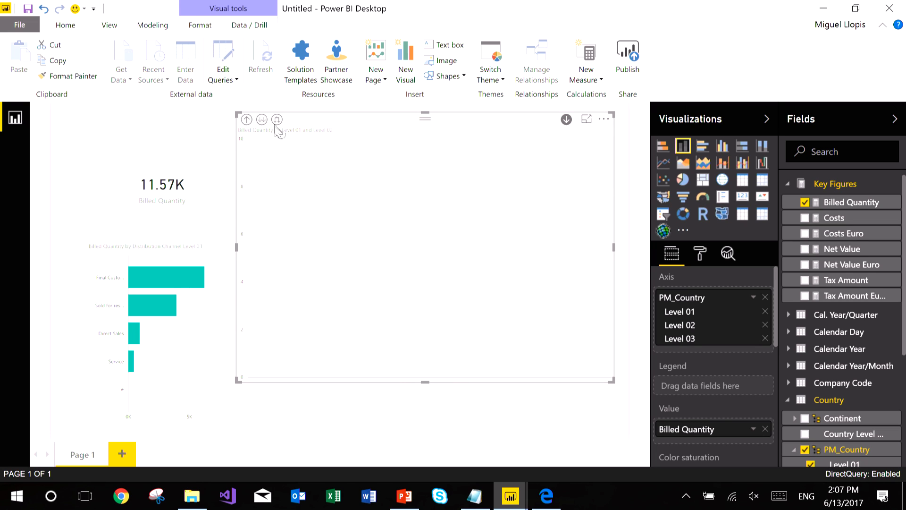
{"action": "left_click", "coordinate": [262, 120]}
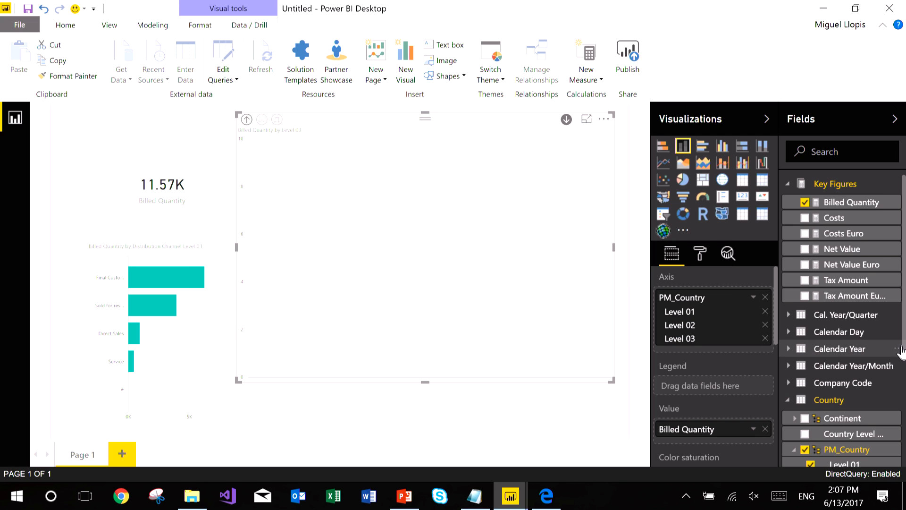
{"action": "left_click_drag", "start_coordinate": [904, 354], "coordinate": [904, 416]}
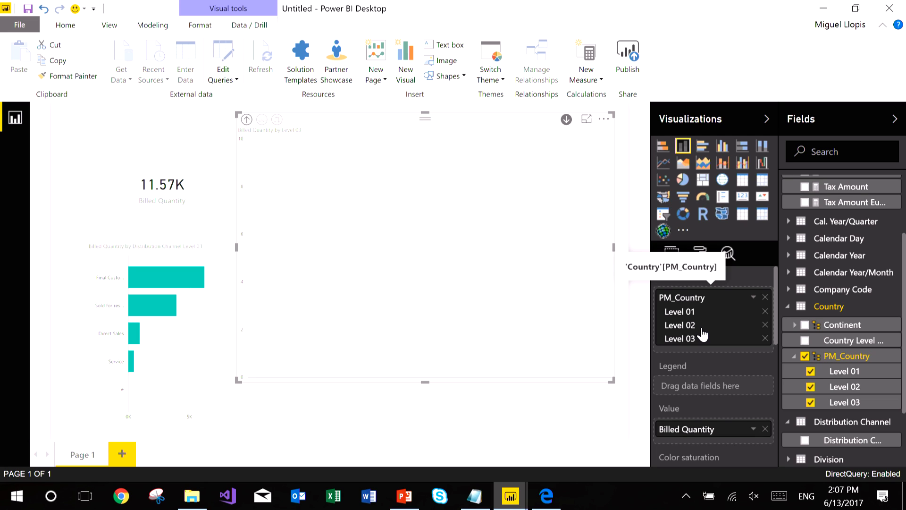
{"action": "left_click", "coordinate": [572, 405]}
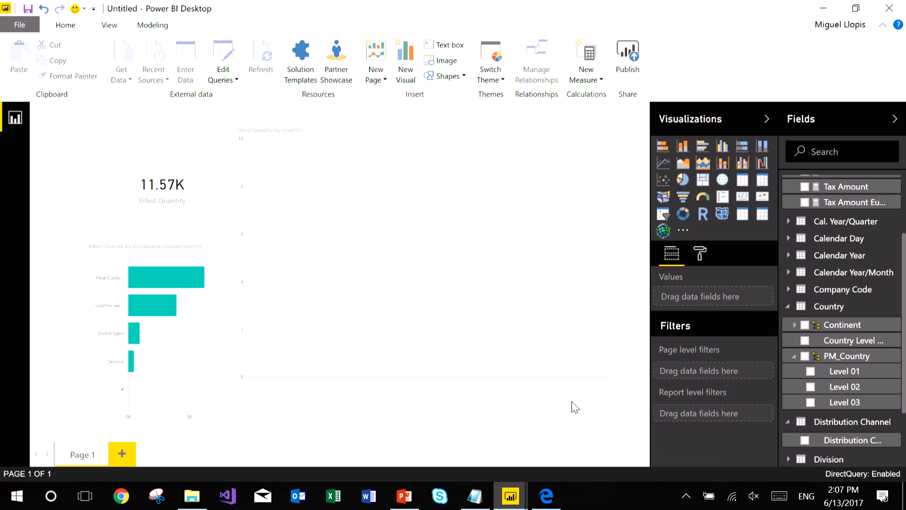
- Switch to the PowerPoint presentation, start the slide show from the SAP BW Connector demo slide and advance to the closing slide
{"action": "left_click", "coordinate": [190, 271]}
{"action": "key", "text": "alt+Tab"}
{"action": "key", "text": "alt+Tab"}
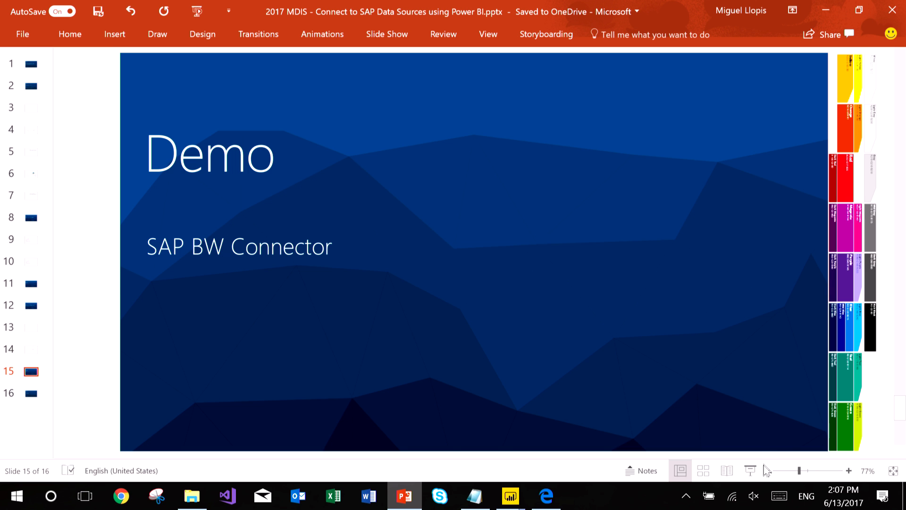
{"action": "left_click", "coordinate": [750, 471]}
{"action": "left_click", "coordinate": [437, 263]}
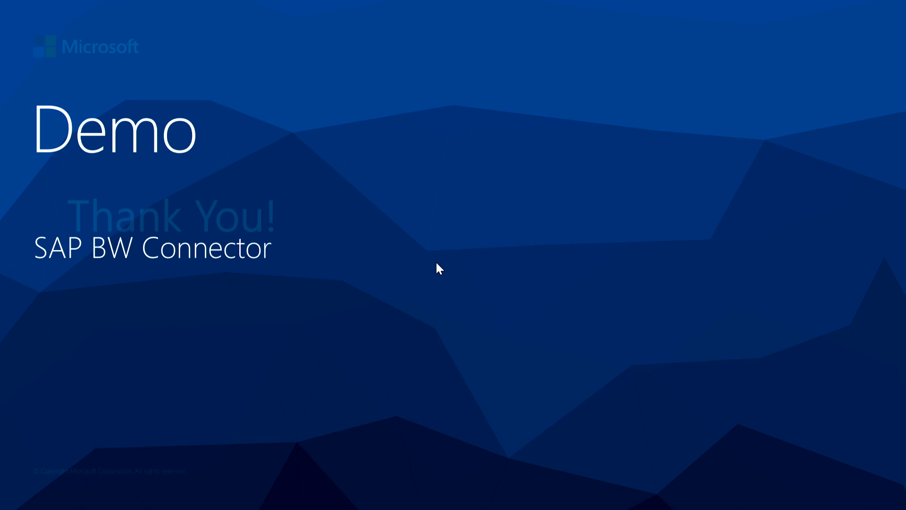